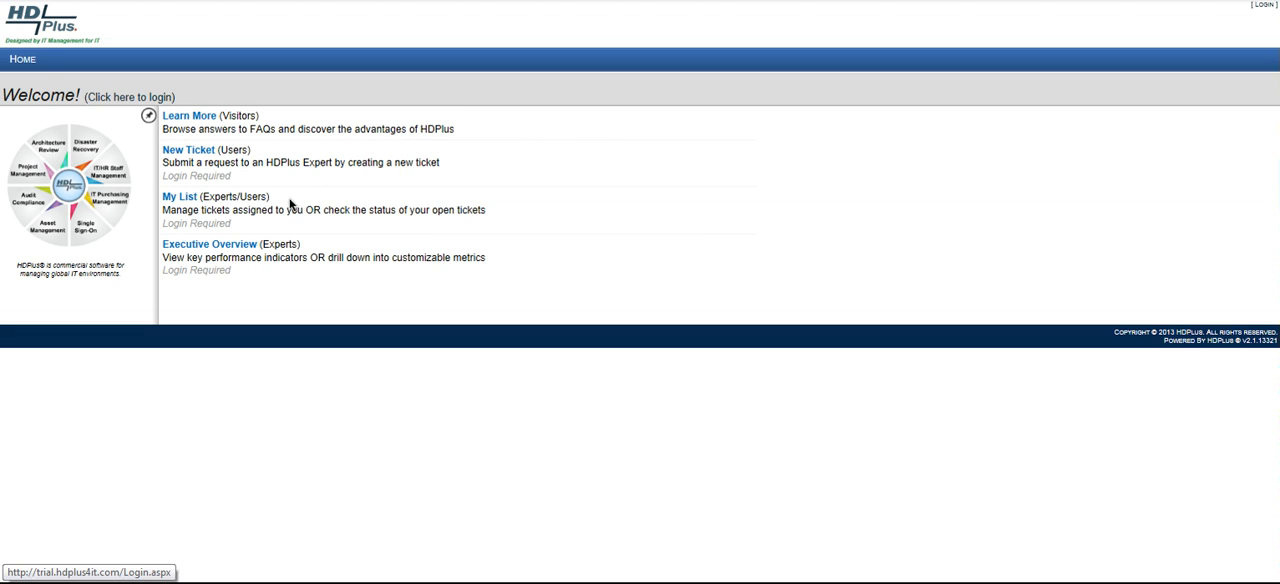
Open My List and log in as expert_user with the account password.
left_click(185, 206)
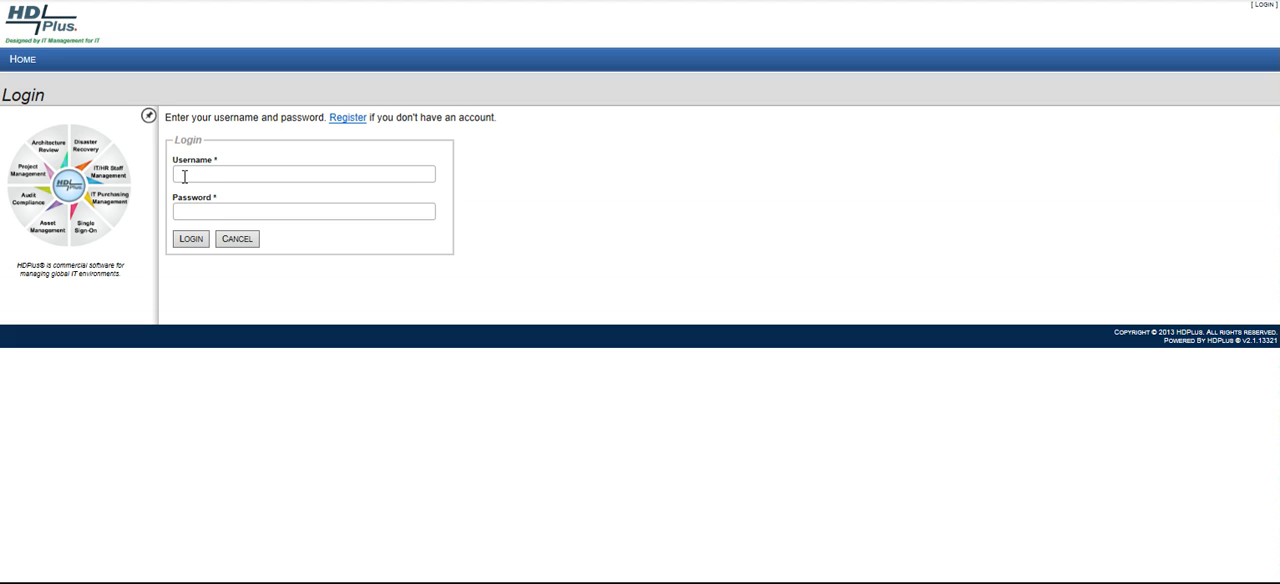
type("expert")
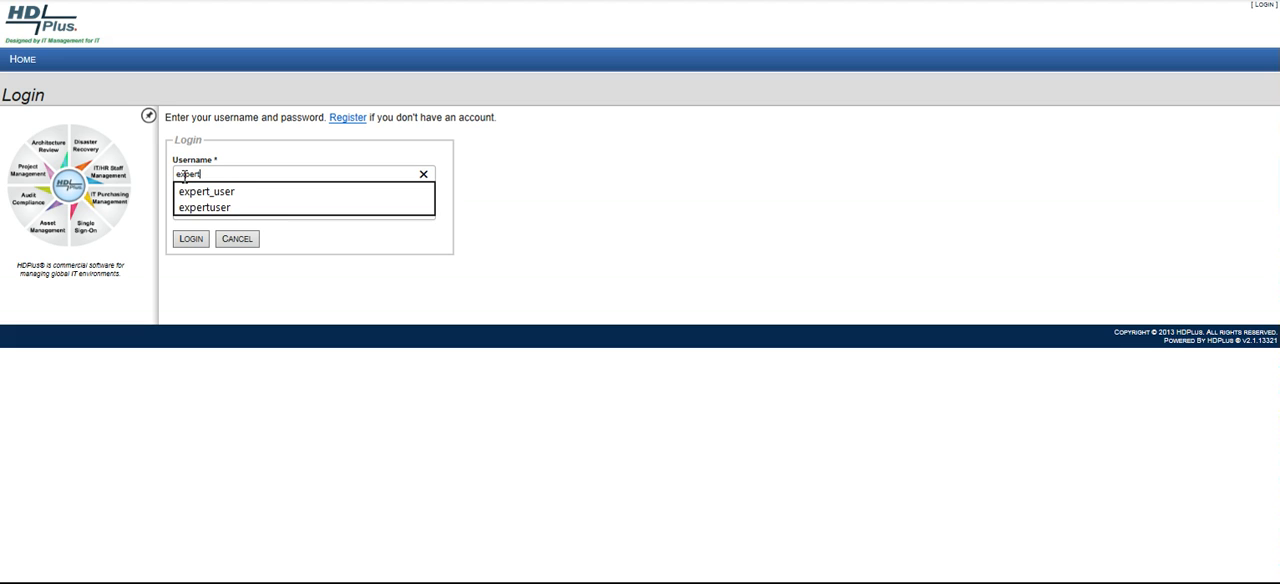
type("_user")
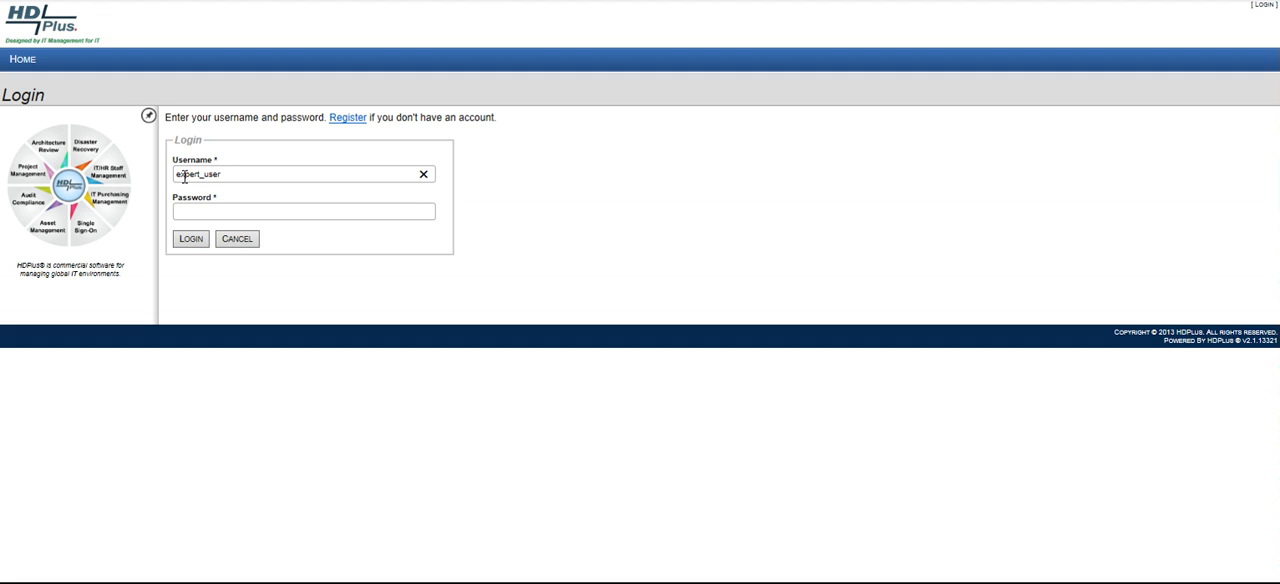
key("Tab")
type("*********")
left_click(189, 240)
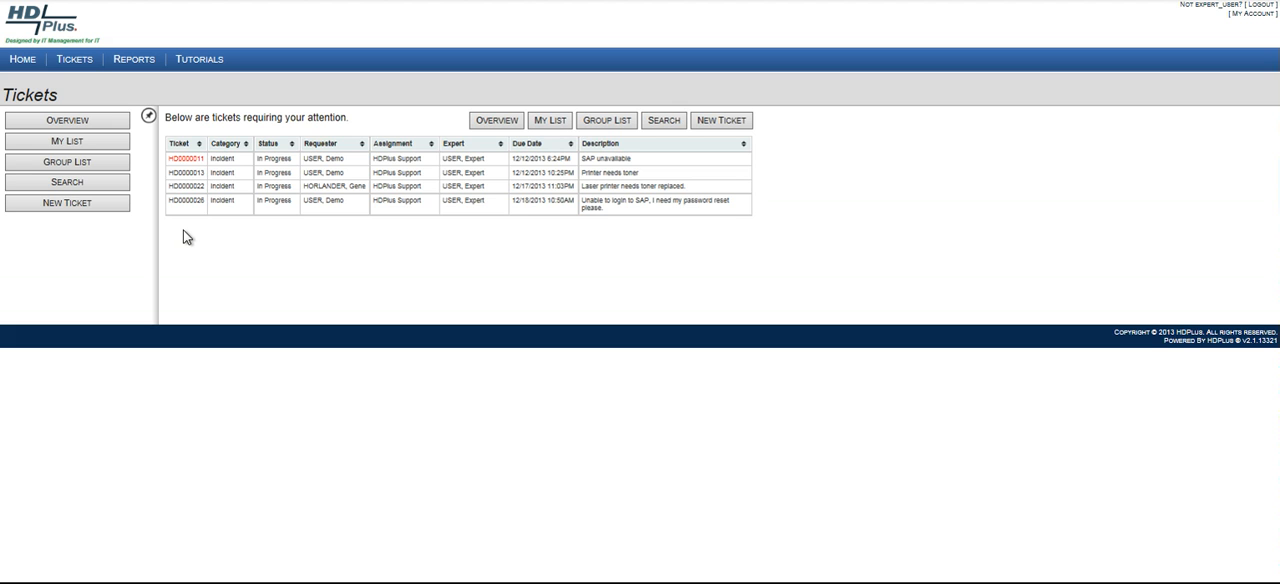
Run a new ticket report on SLA past due tickets with the statuses Unassigned, Assigned and In Progress.
left_click(130, 66)
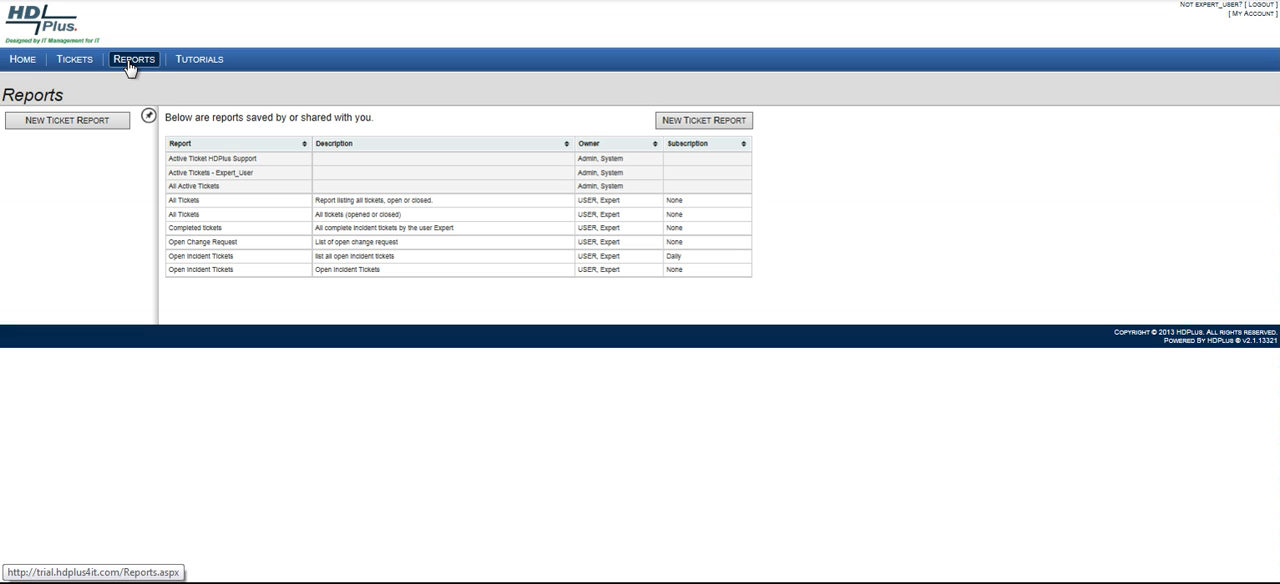
left_click(705, 121)
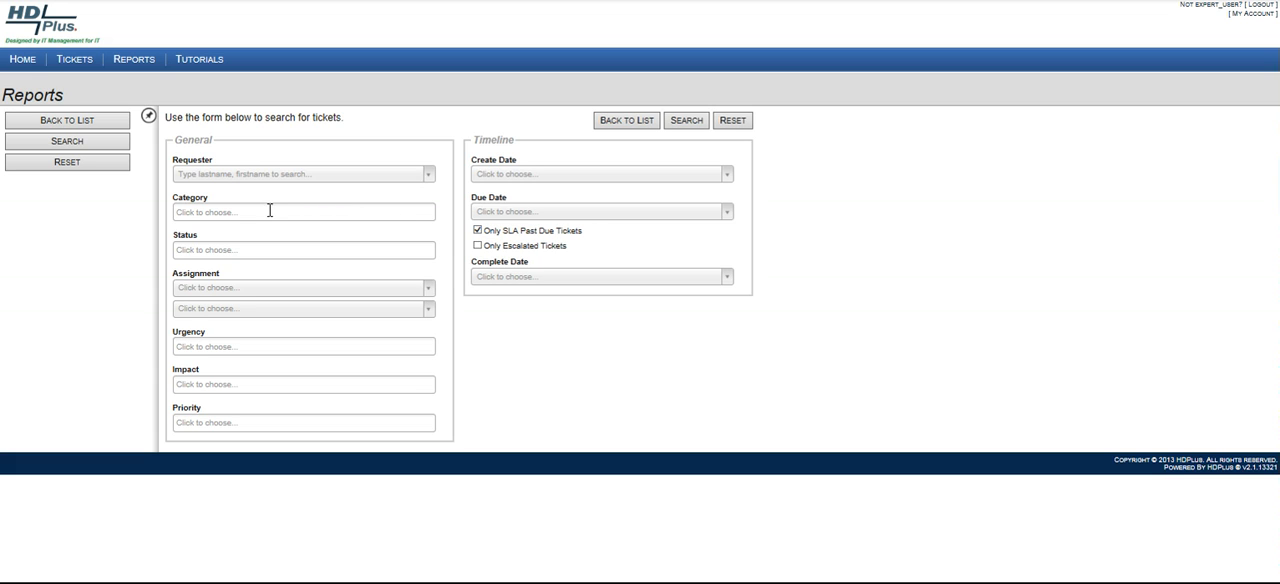
left_click(232, 252)
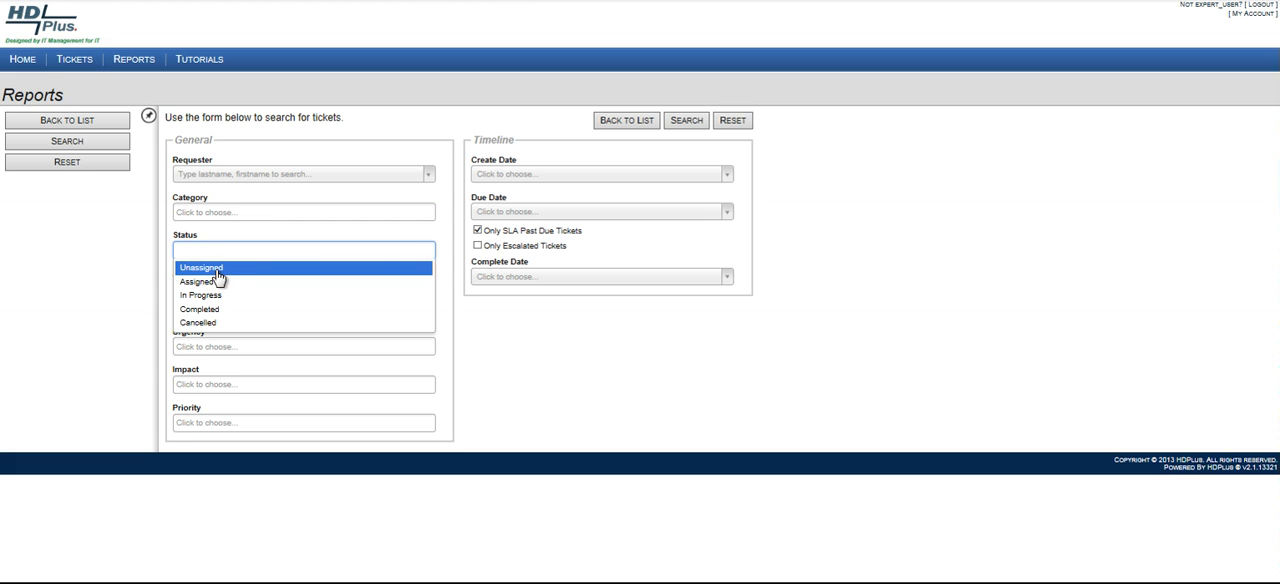
left_click(214, 268)
left_click(245, 250)
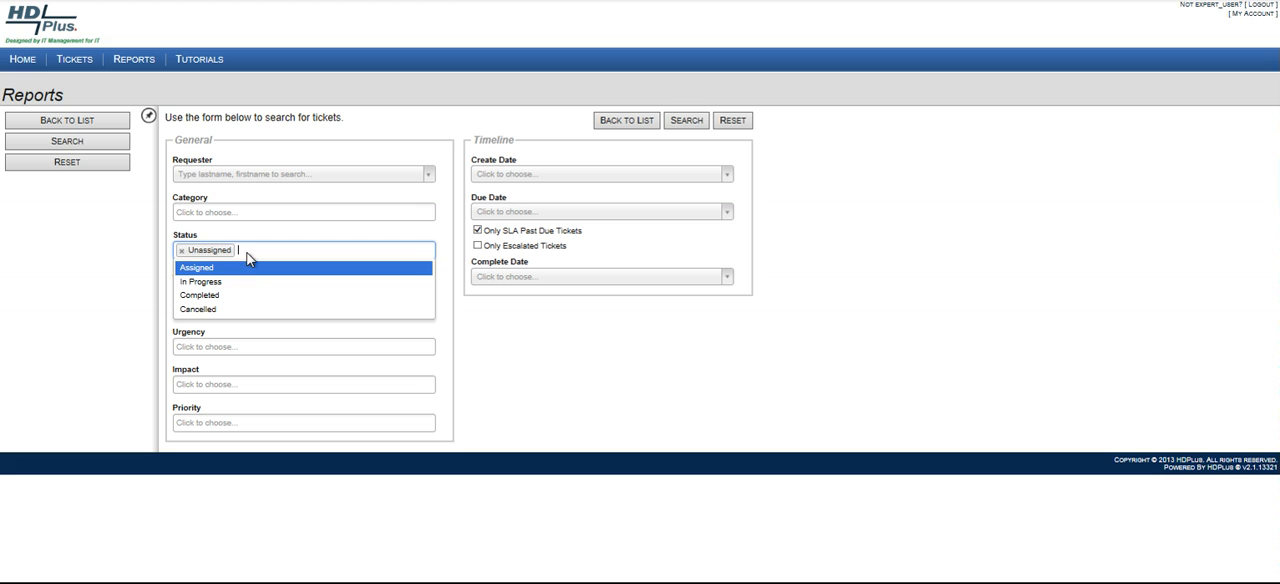
left_click(245, 274)
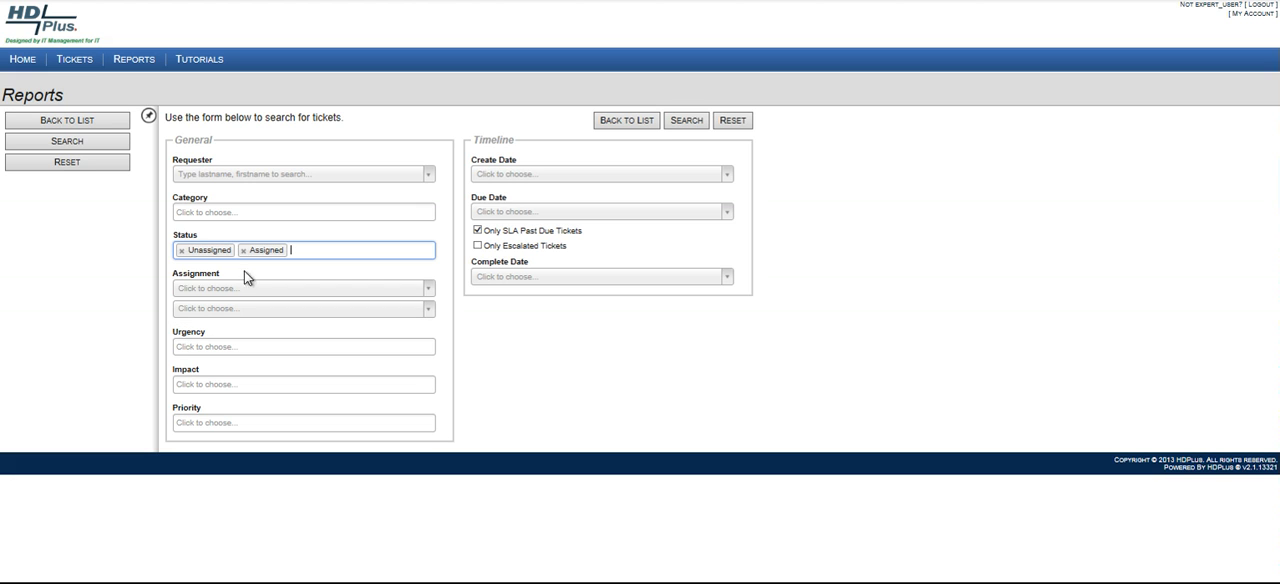
left_click(294, 251)
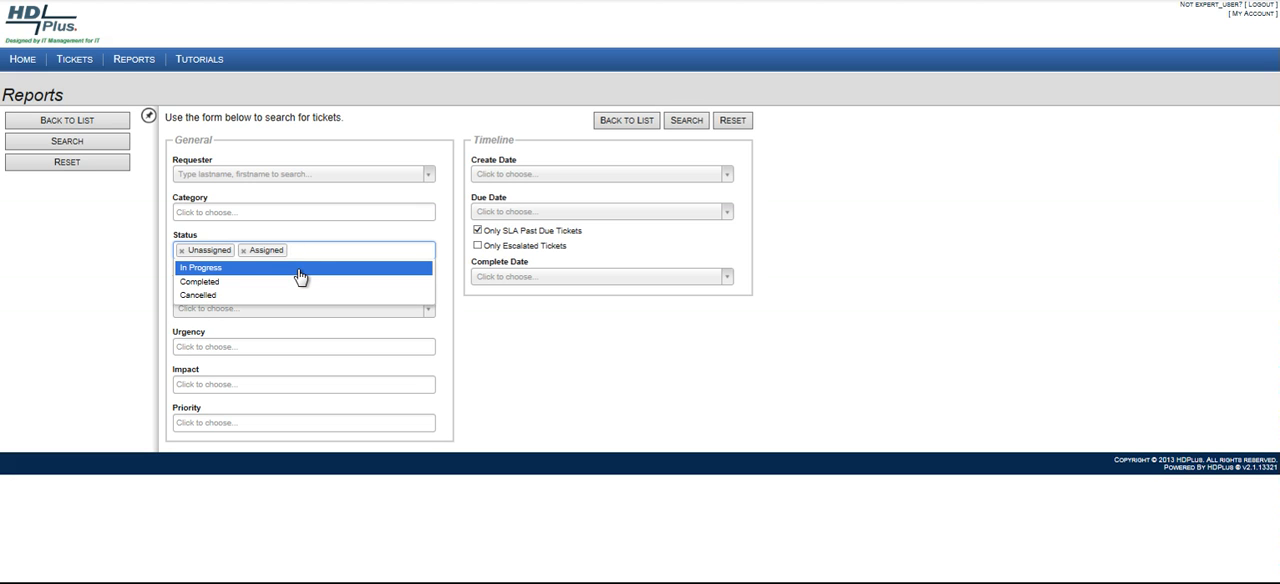
left_click(301, 268)
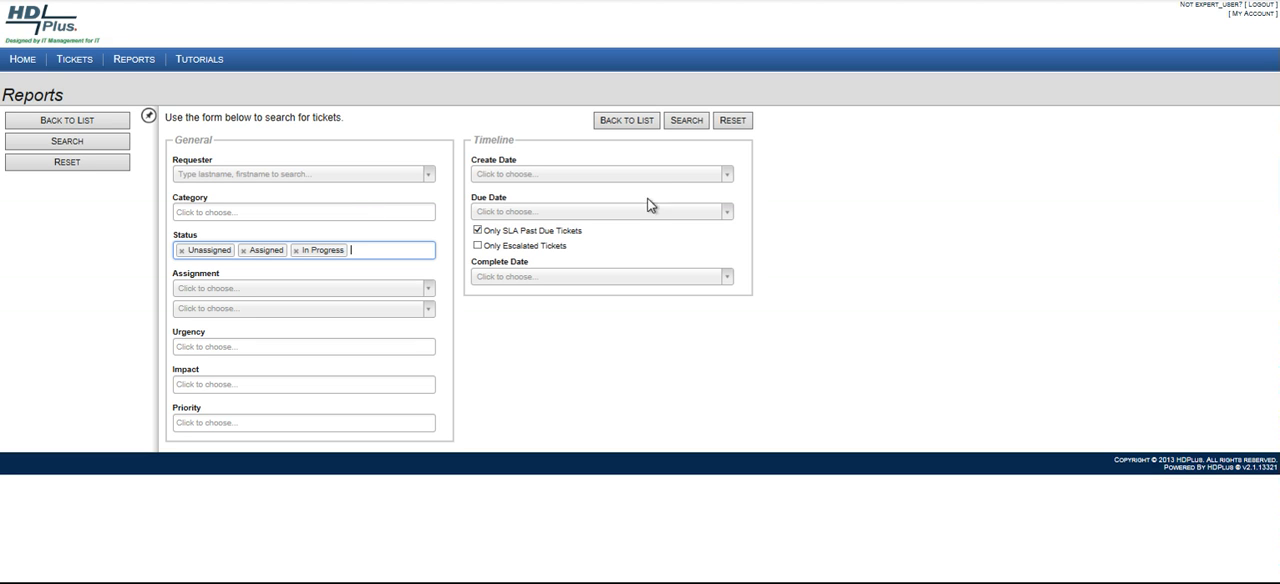
left_click(692, 122)
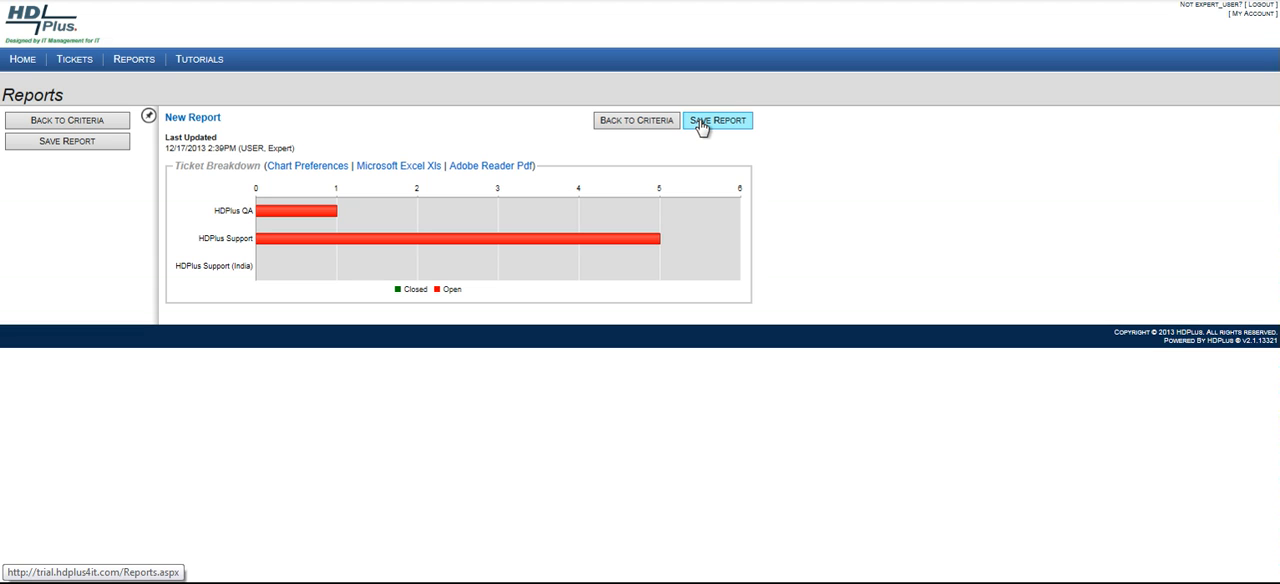
Examine the X-axis and Y-axis options in the report's chart preferences, leaving without saving changes.
left_click(308, 167)
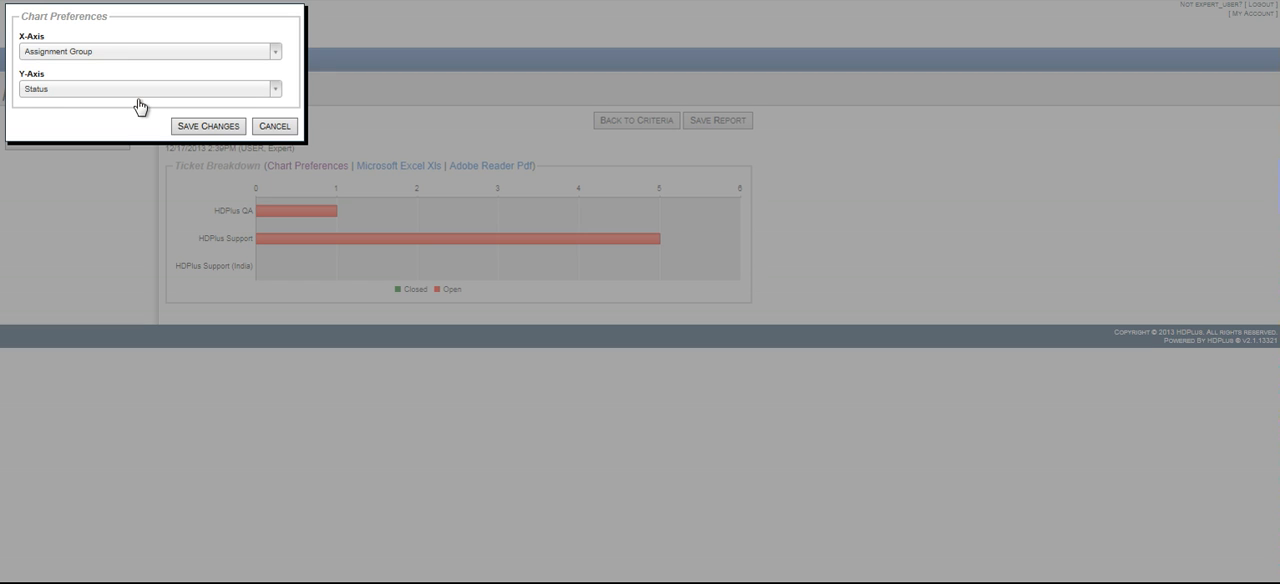
left_click(275, 56)
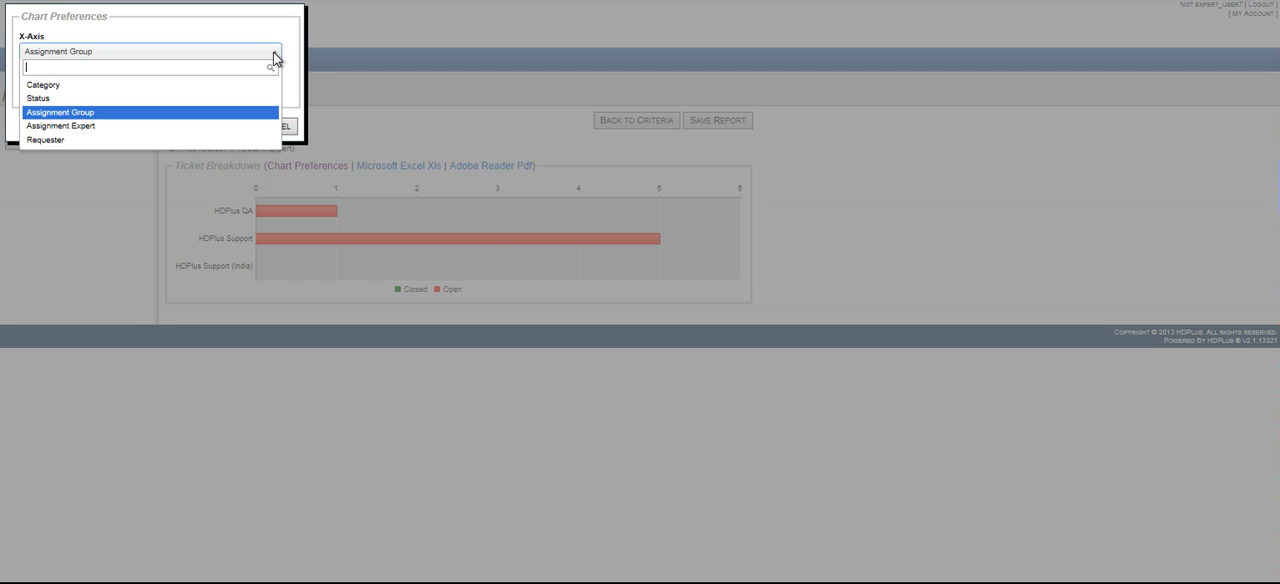
left_click(229, 114)
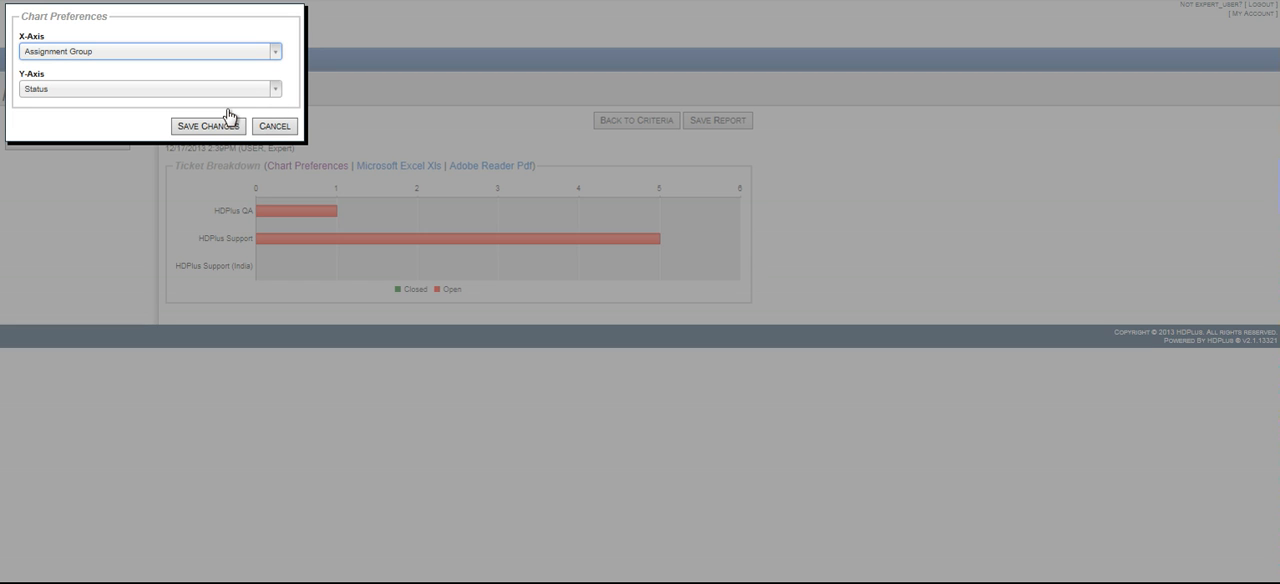
left_click(275, 90)
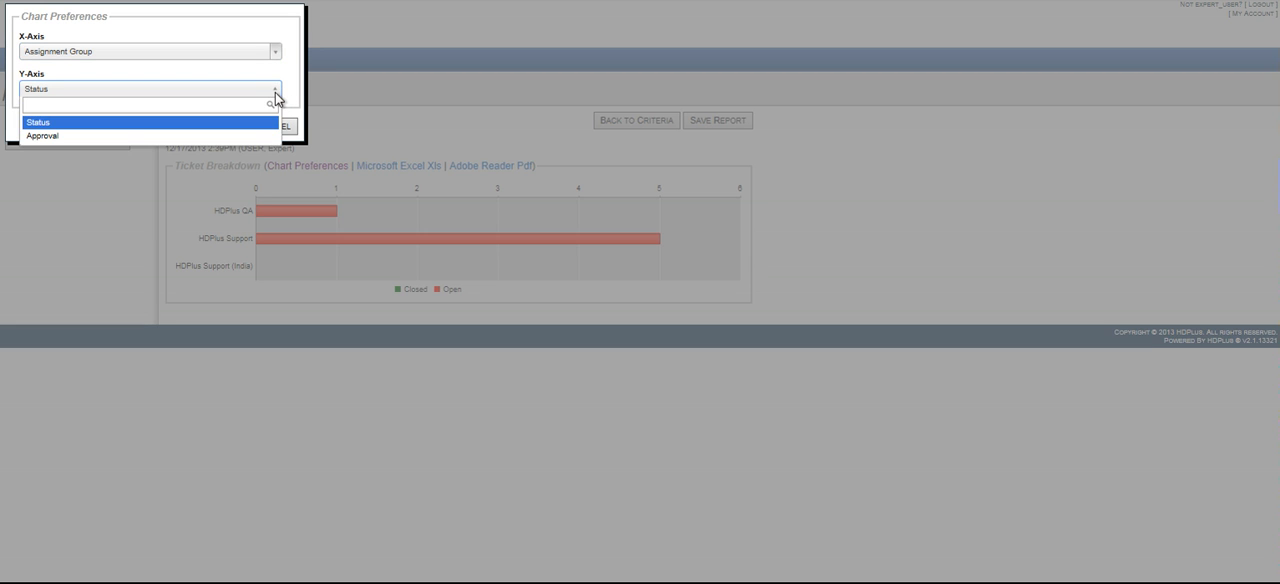
left_click(221, 124)
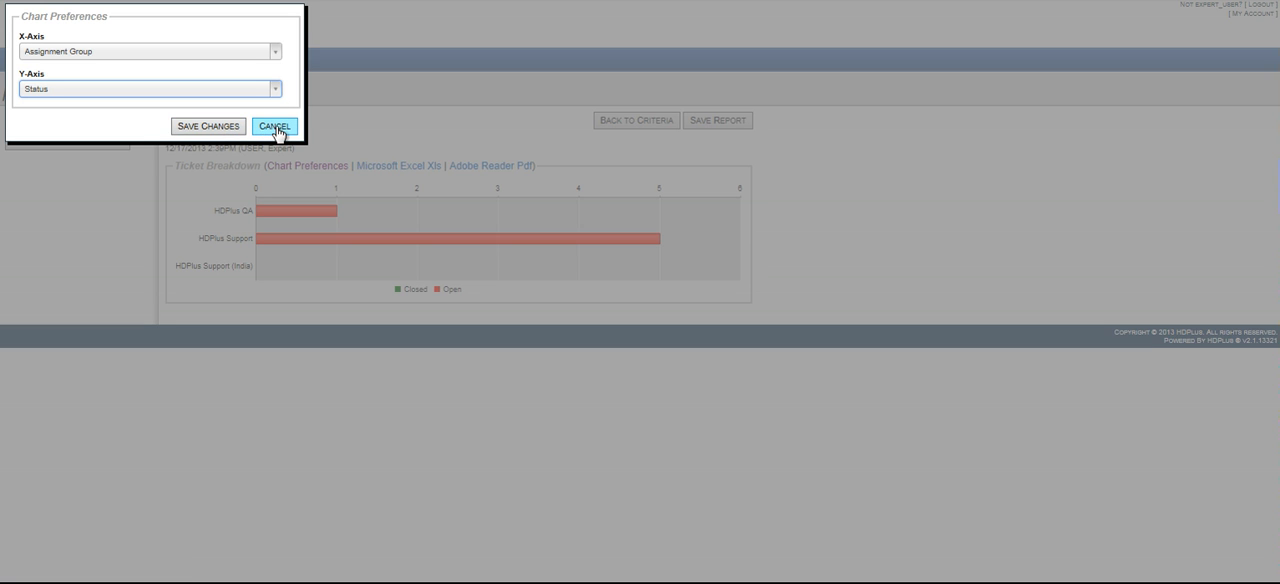
left_click(275, 127)
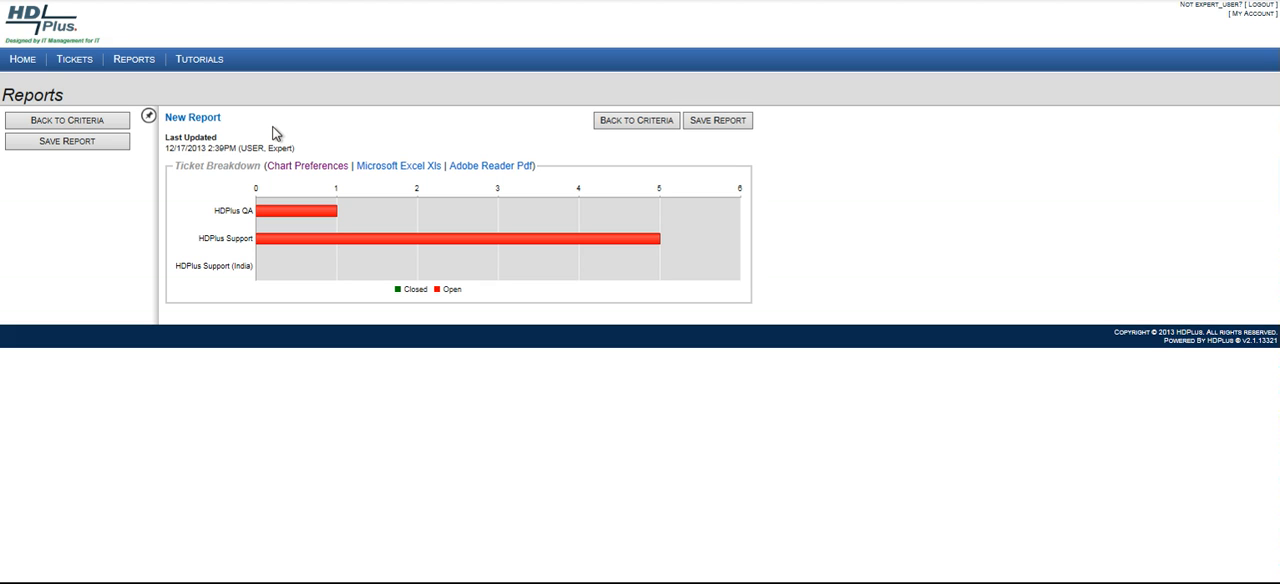
Start saving the report and name it "SLA report".
left_click(732, 134)
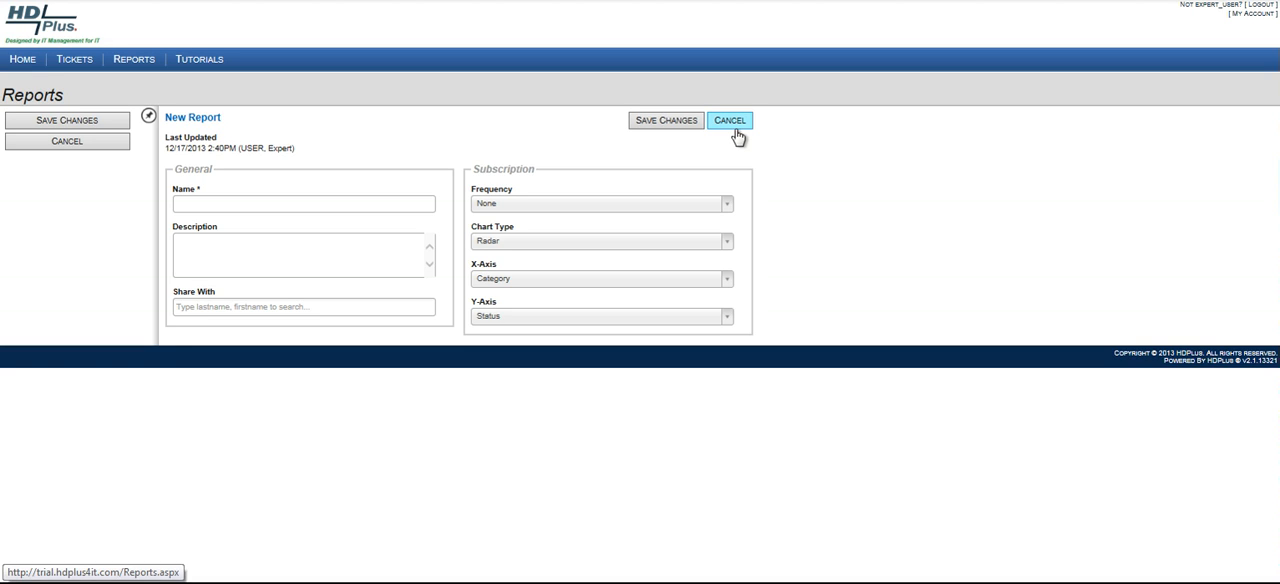
left_click(185, 203)
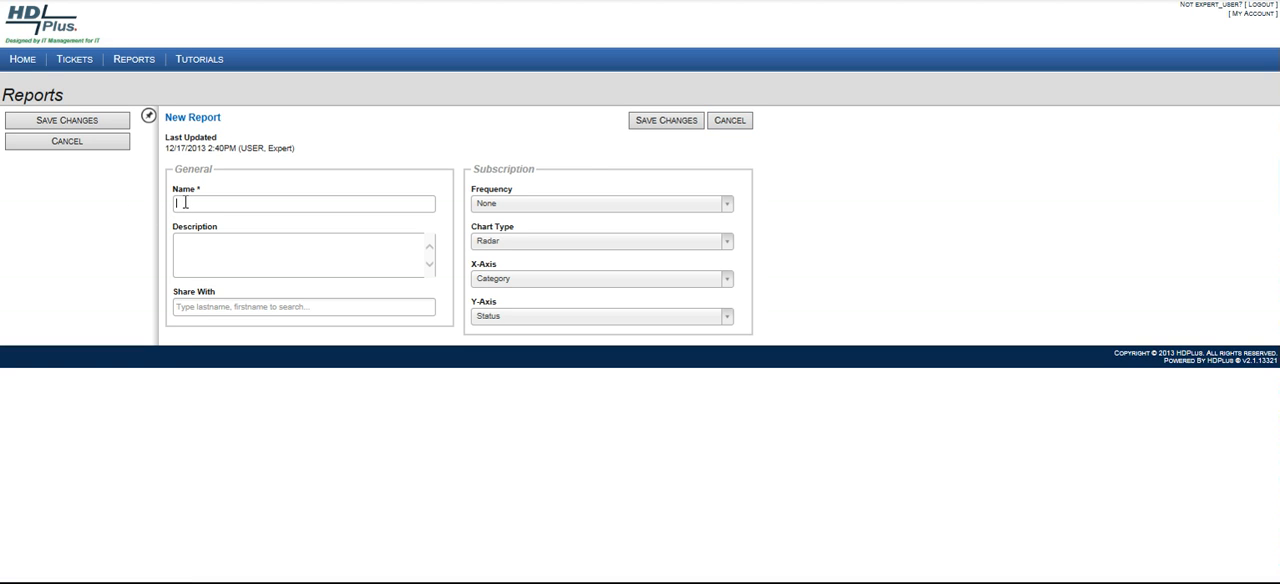
type("KP")
key("BackSpace")
key("BackSpace")
type("S")
type("LA repo")
type("ort")
Enter the report description "Tickets that exceeded the SLA".
left_click(185, 238)
type("Tickets ta")
key("BackSpace")
type("hat exceed")
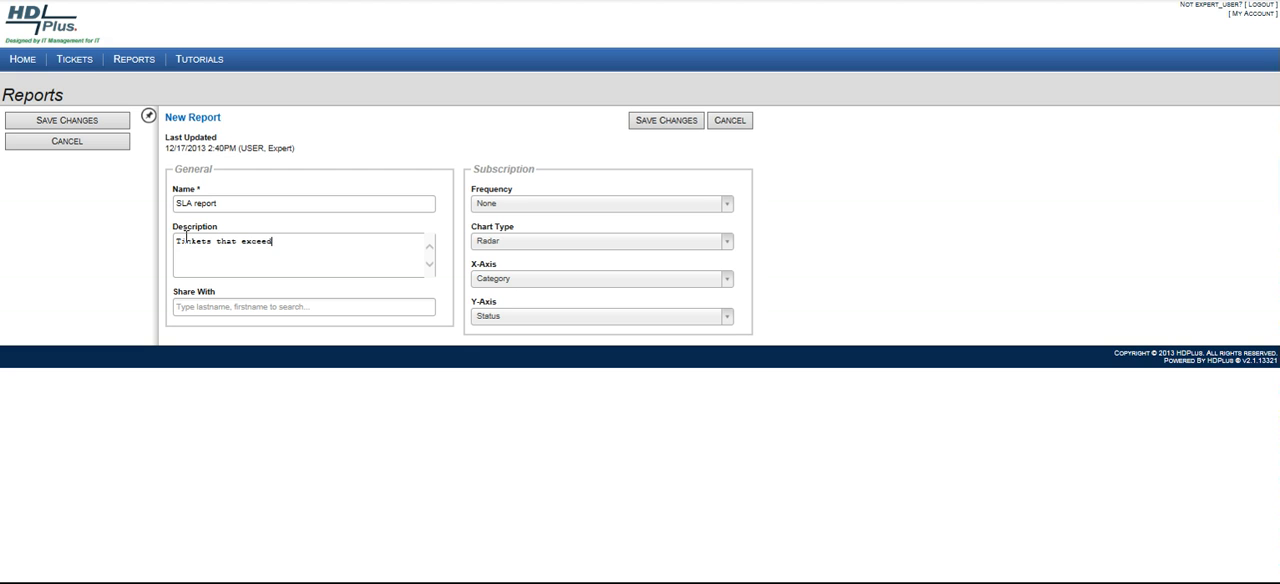
type("ed the SLA")
Share the report with a colleague found by the first two letters of the last name, "ho".
left_click(297, 307)
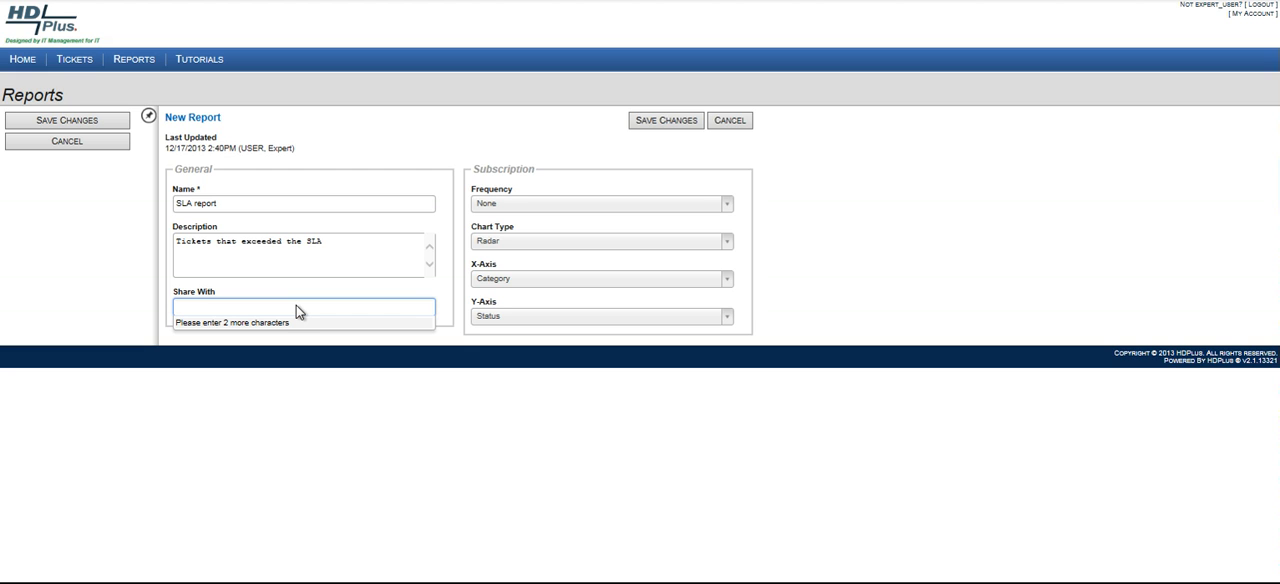
type("ho")
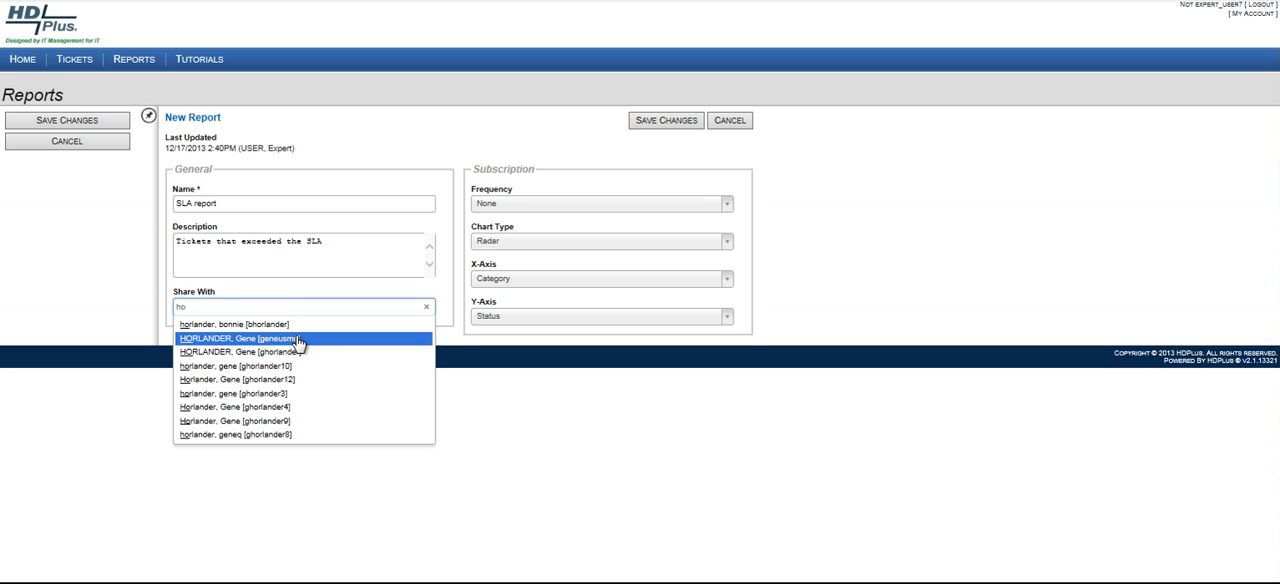
left_click(258, 358)
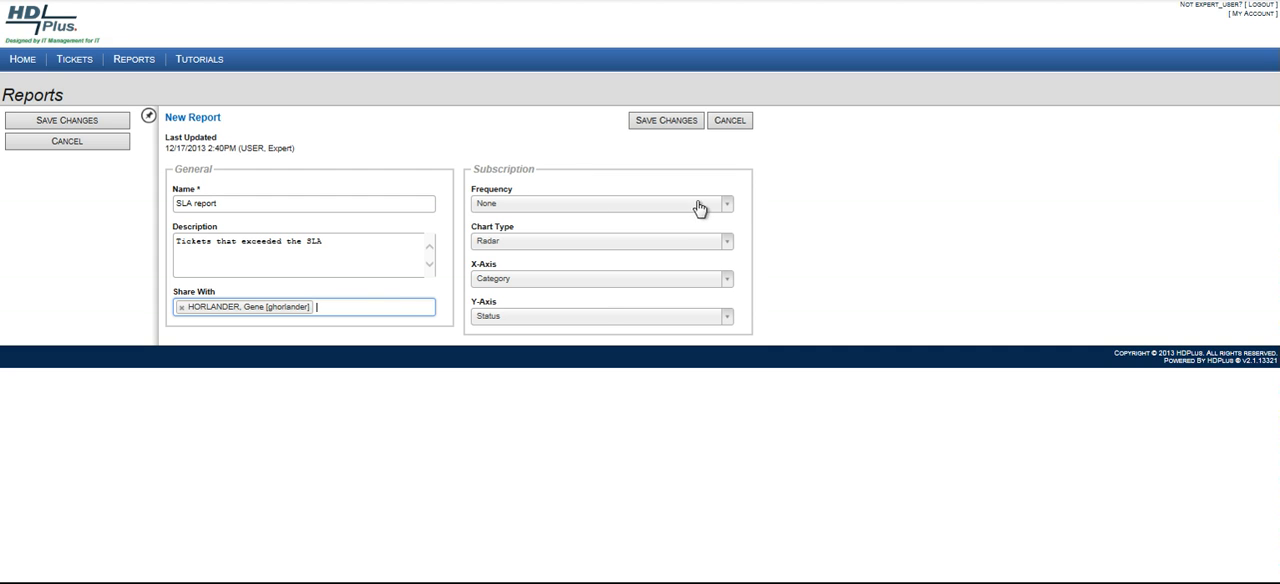
Set the report subscription to Daily frequency with the Radar chart type and save the report.
left_click(729, 206)
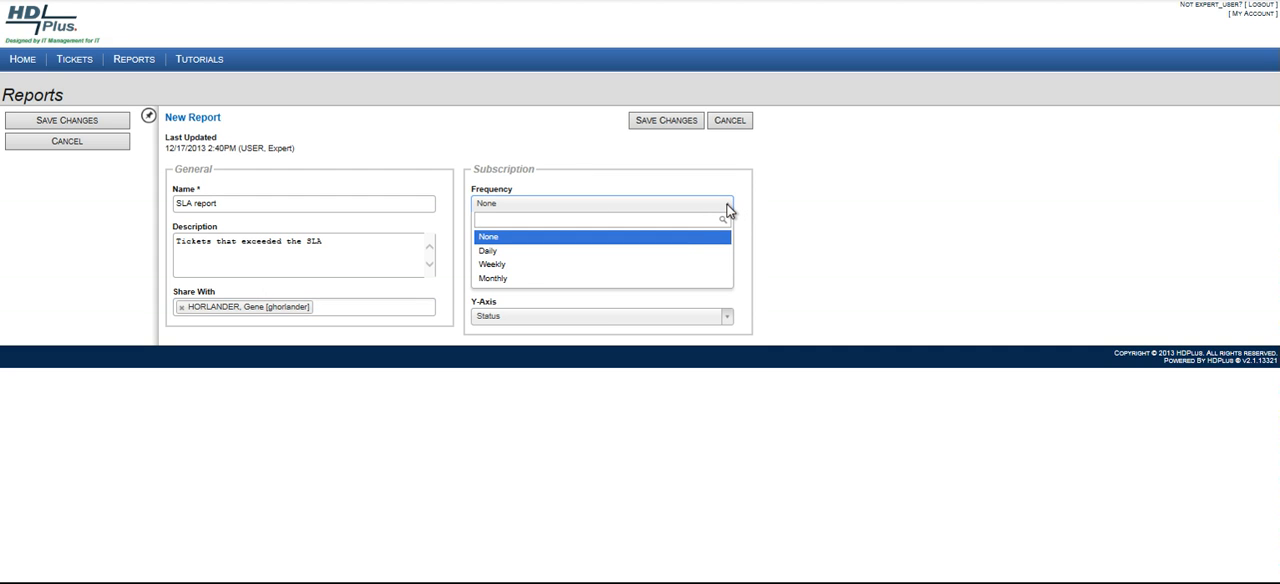
left_click(493, 252)
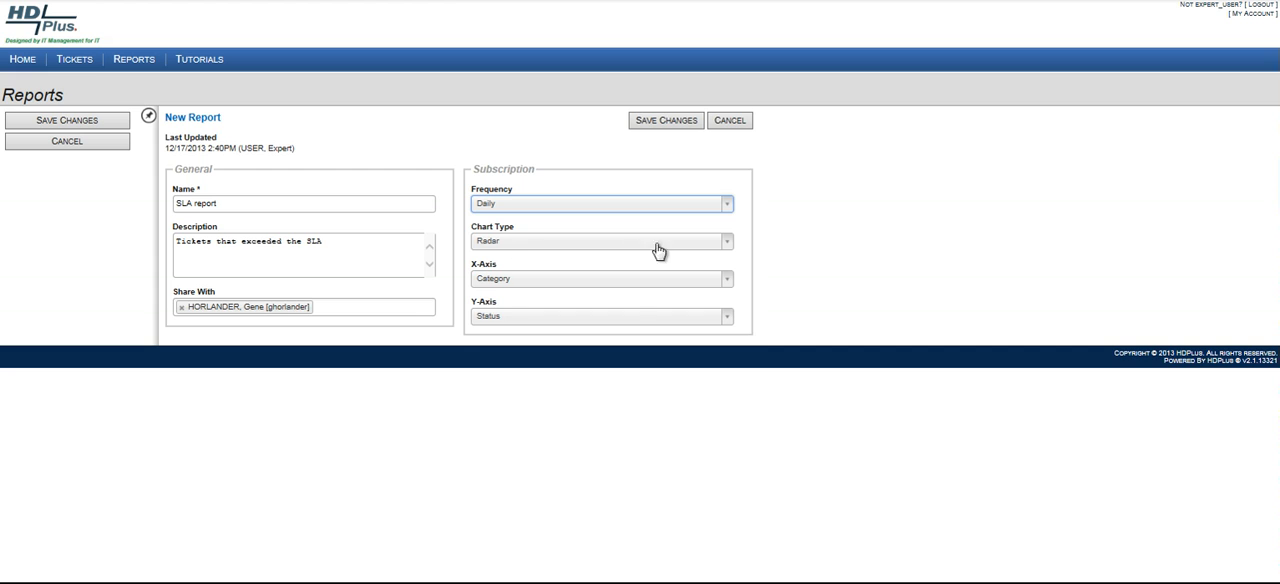
left_click(733, 250)
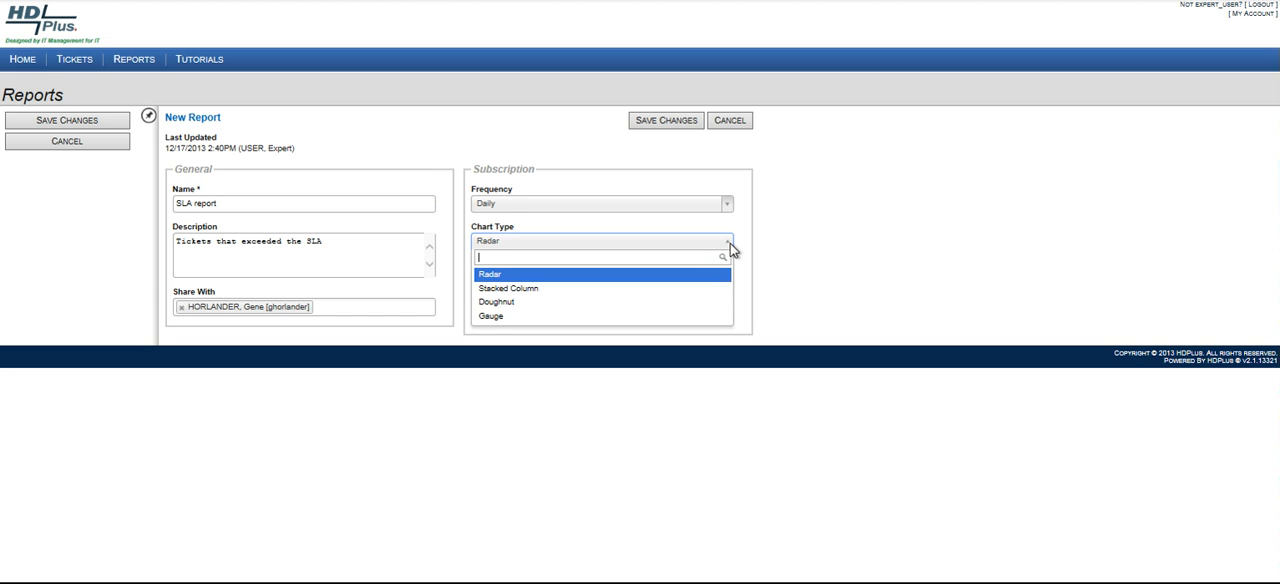
left_click(510, 279)
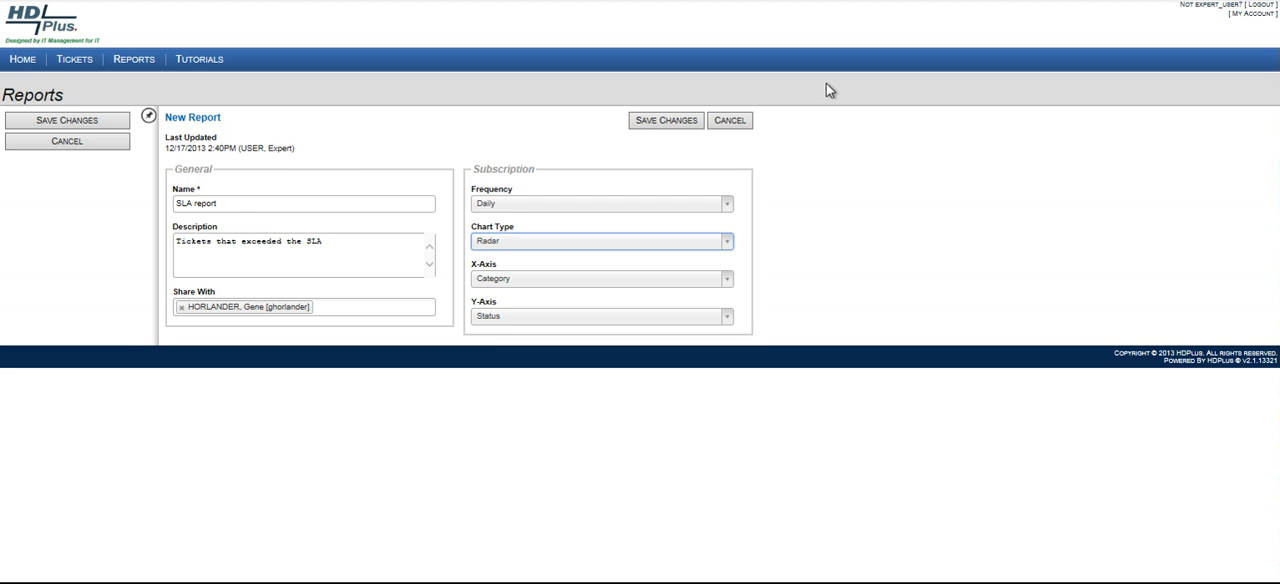
left_click(660, 122)
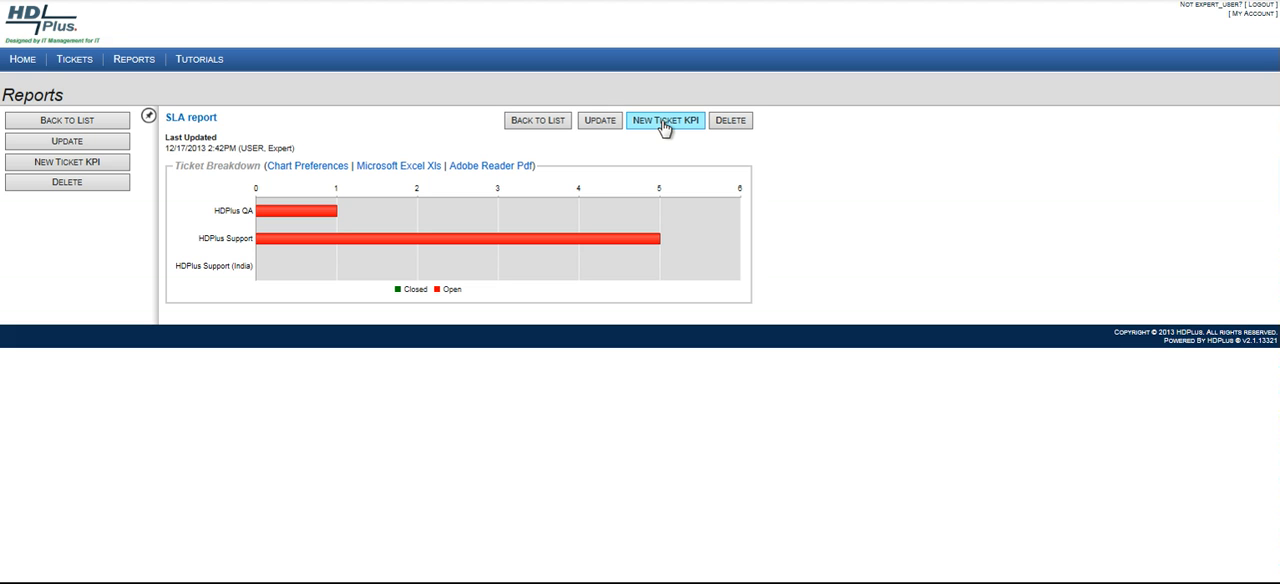
Create a new ticket KPI from the SLA report and name it "SLA KPI".
left_click(667, 124)
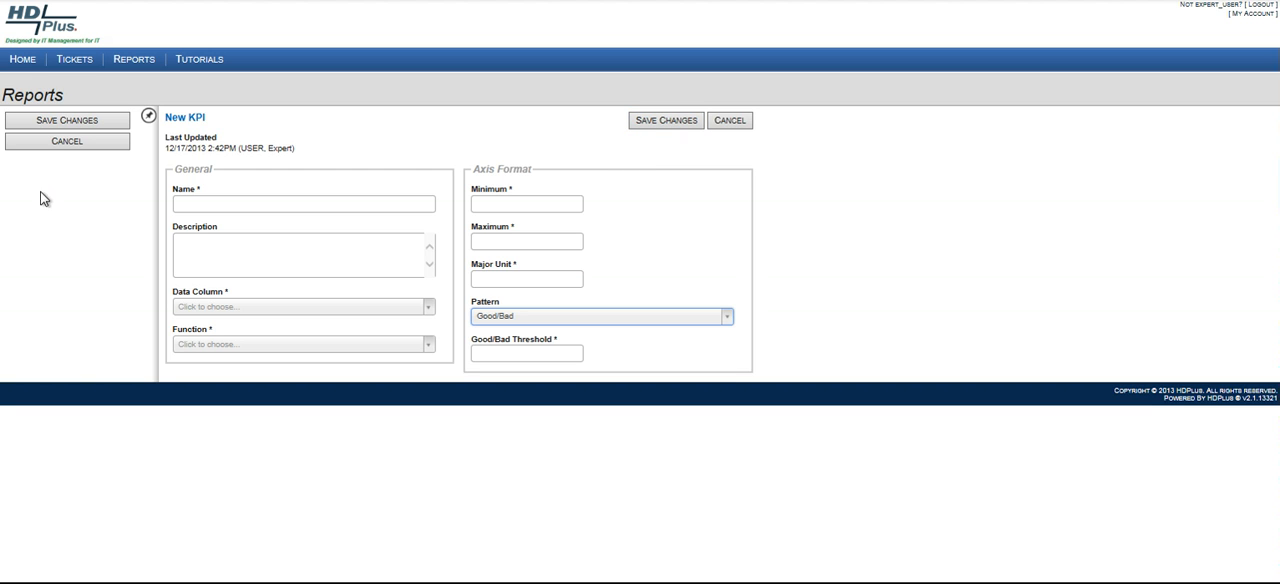
left_click(178, 203)
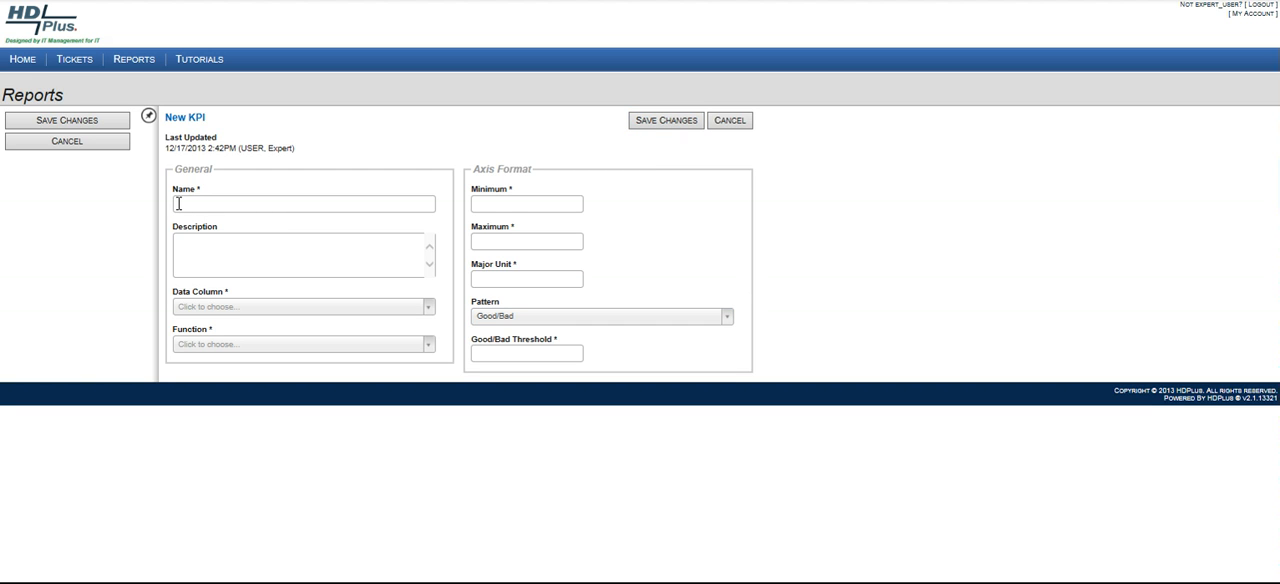
type("SLA KPI")
Enter the KPI description "List of tickets that exceeded SLA".
left_click(191, 243)
type("List of")
key("BackSpace")
key("BackSpace")
type("of tickets that exceeded SLA")
Set the KPI's data column to Ticket Number and its function to Count.
left_click(430, 311)
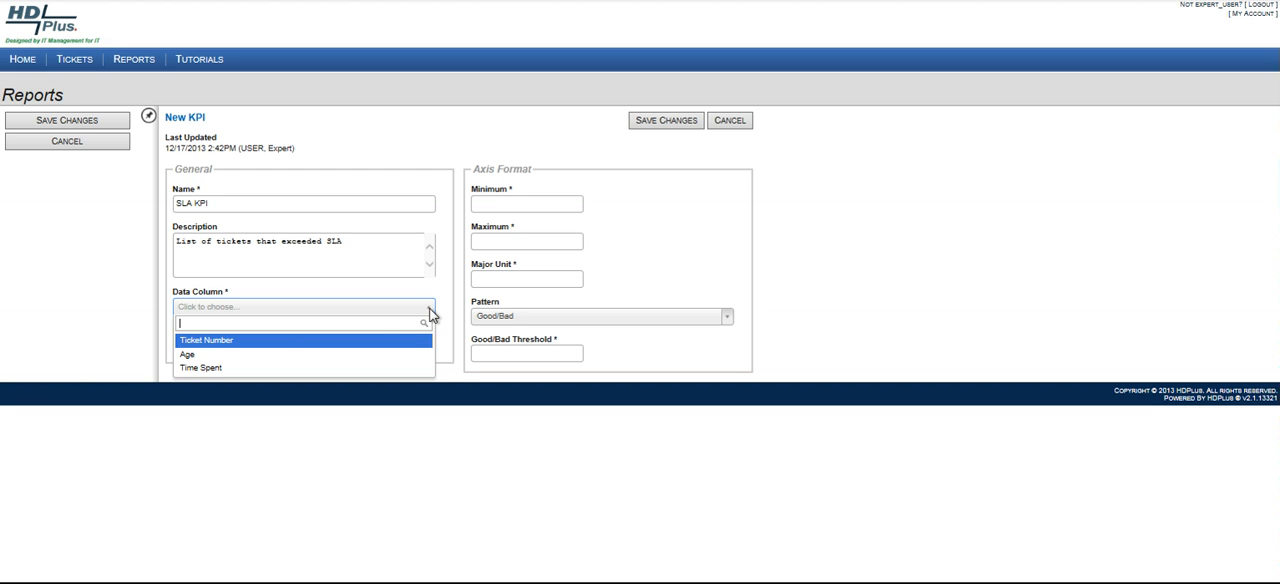
left_click(251, 346)
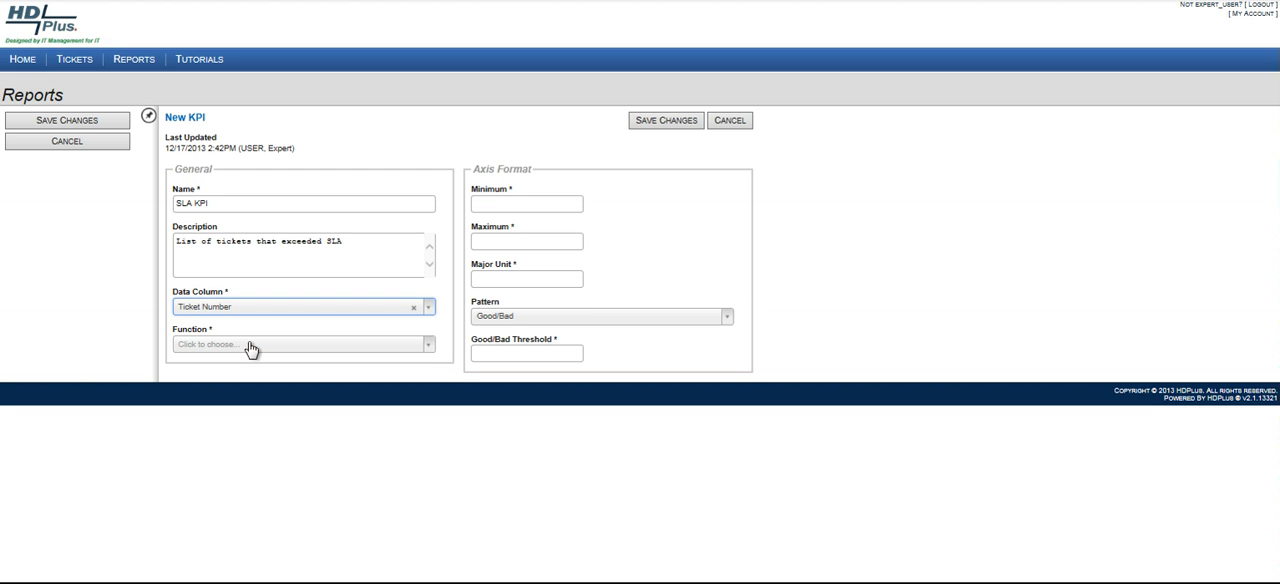
left_click(430, 350)
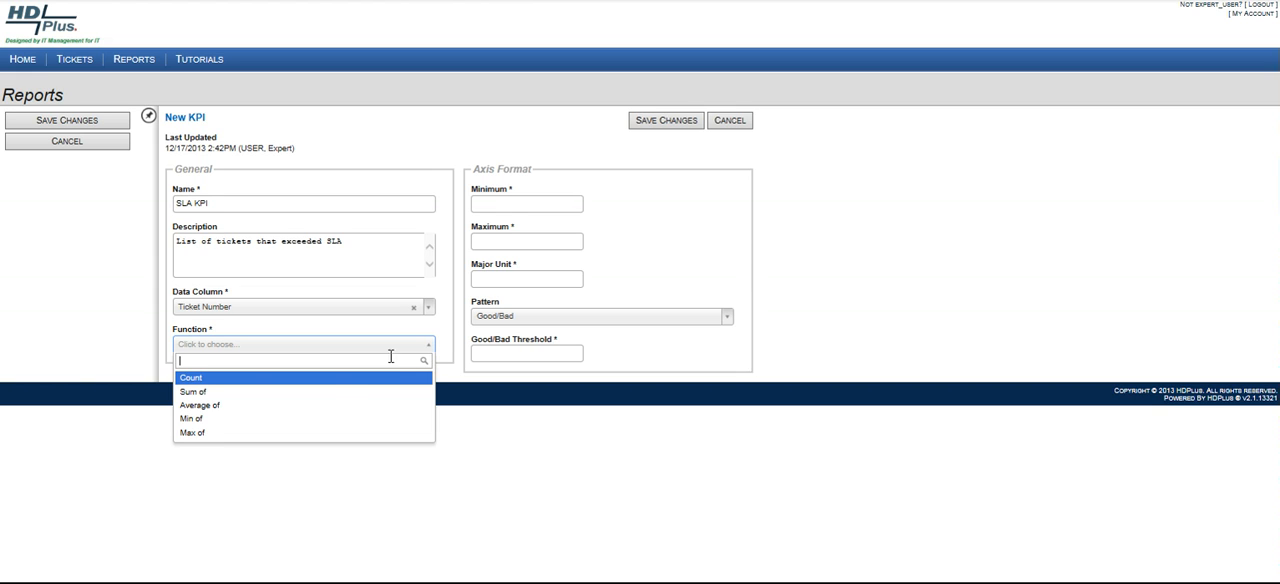
left_click(237, 381)
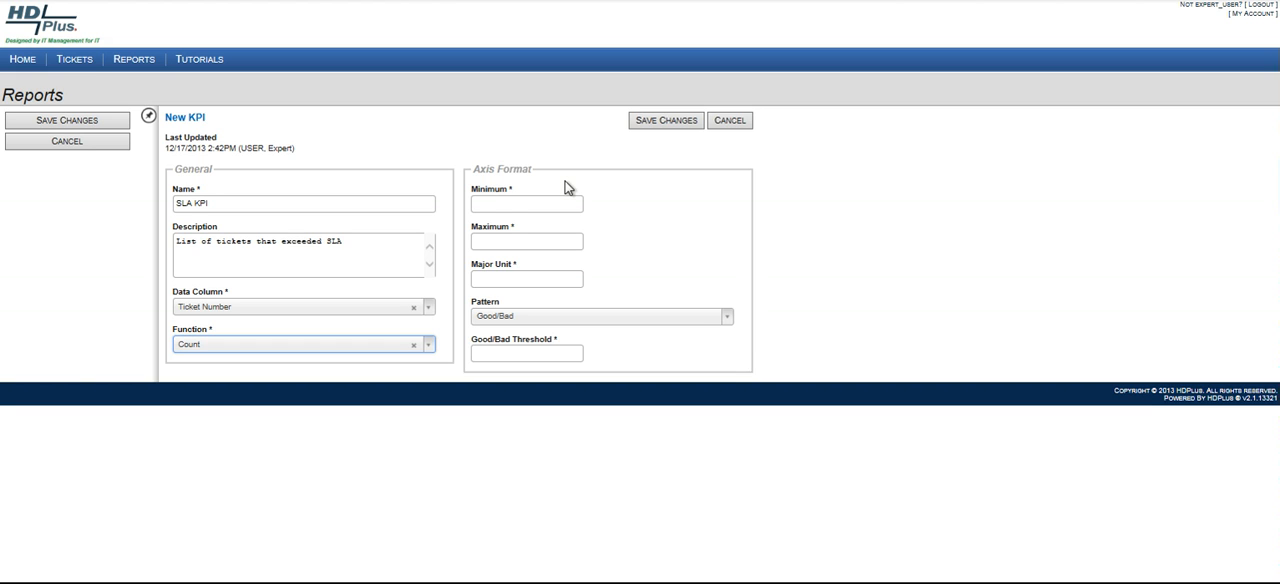
Set the KPI's axis format to minimum 0, maximum 10 and major unit 1.
left_click(510, 204)
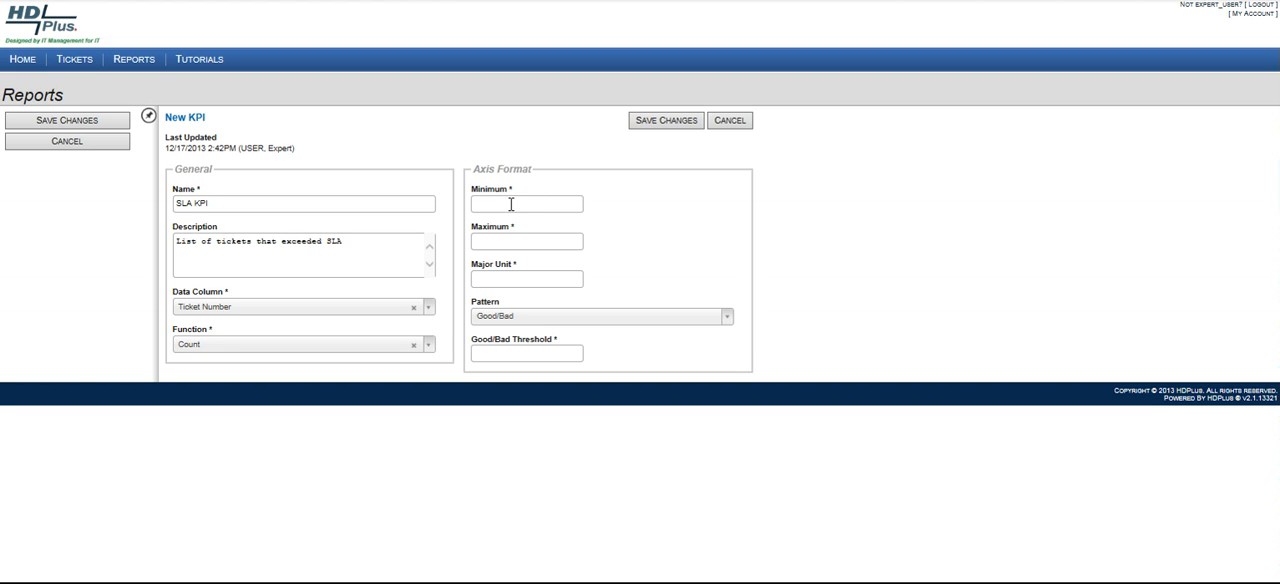
type("0")
left_click(493, 241)
type("10")
left_click(484, 278)
type("1")
Use the Good/Fair/Bad pattern with a Good/Fair threshold of 2 and a Fair/Bad threshold of 4, and save the KPI.
left_click(730, 320)
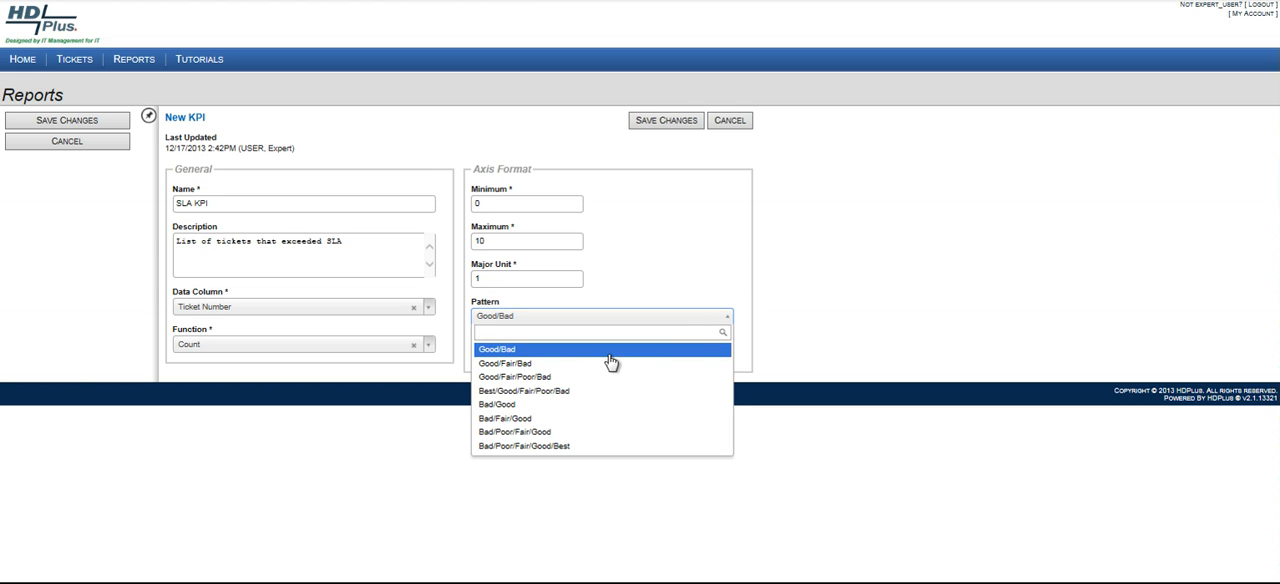
left_click(505, 364)
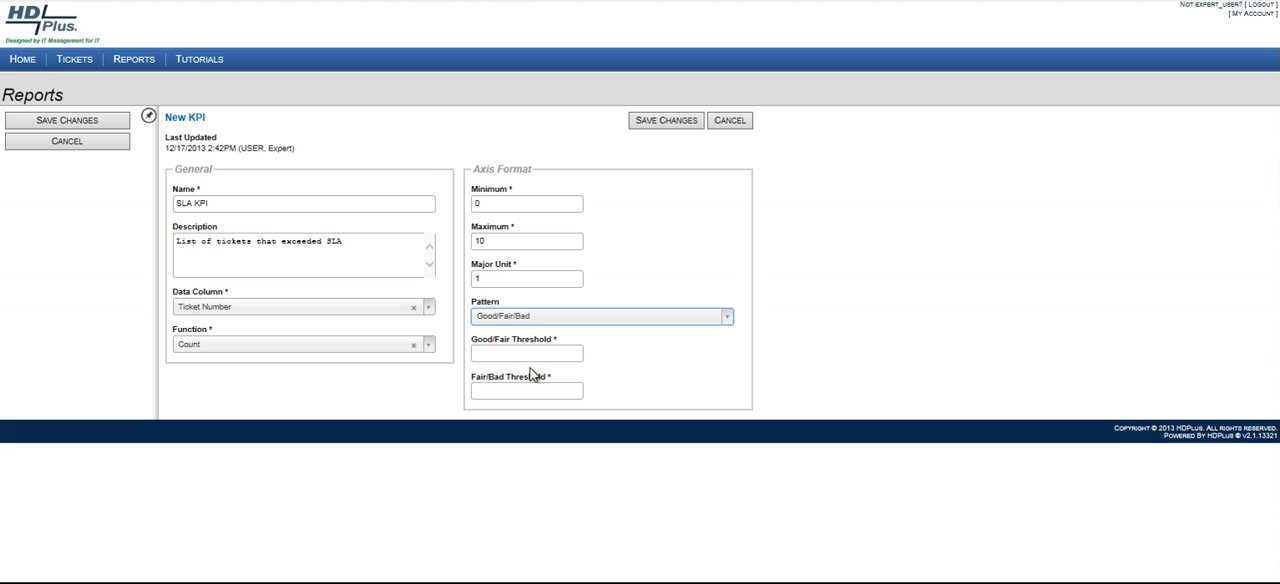
left_click(504, 354)
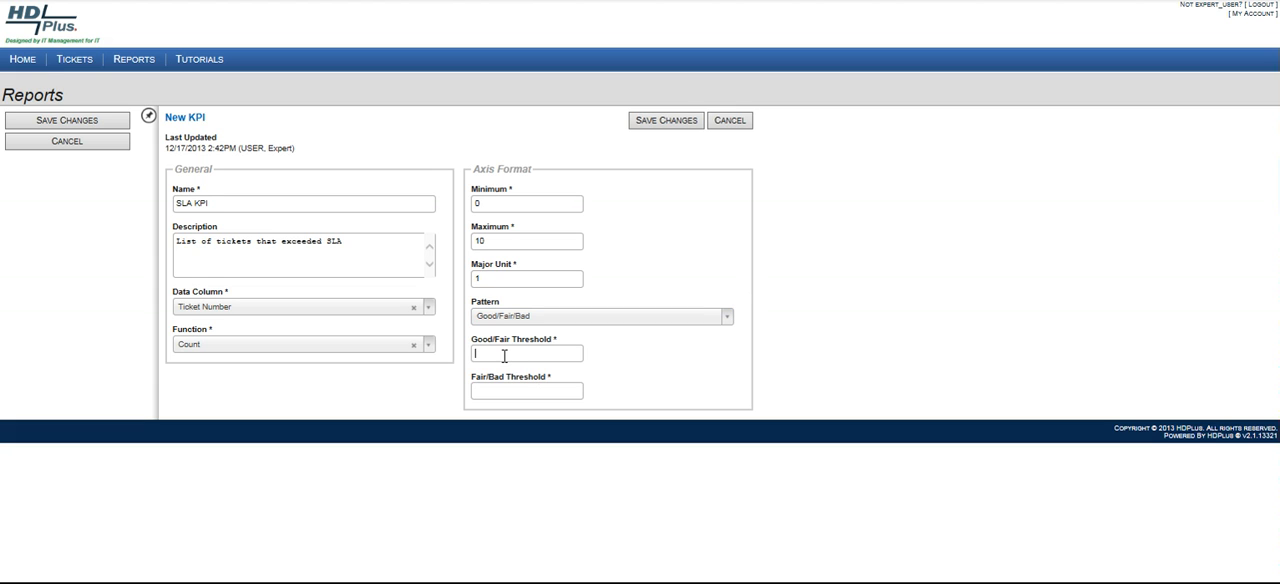
type("2")
left_click(483, 390)
type("4")
left_click(670, 122)
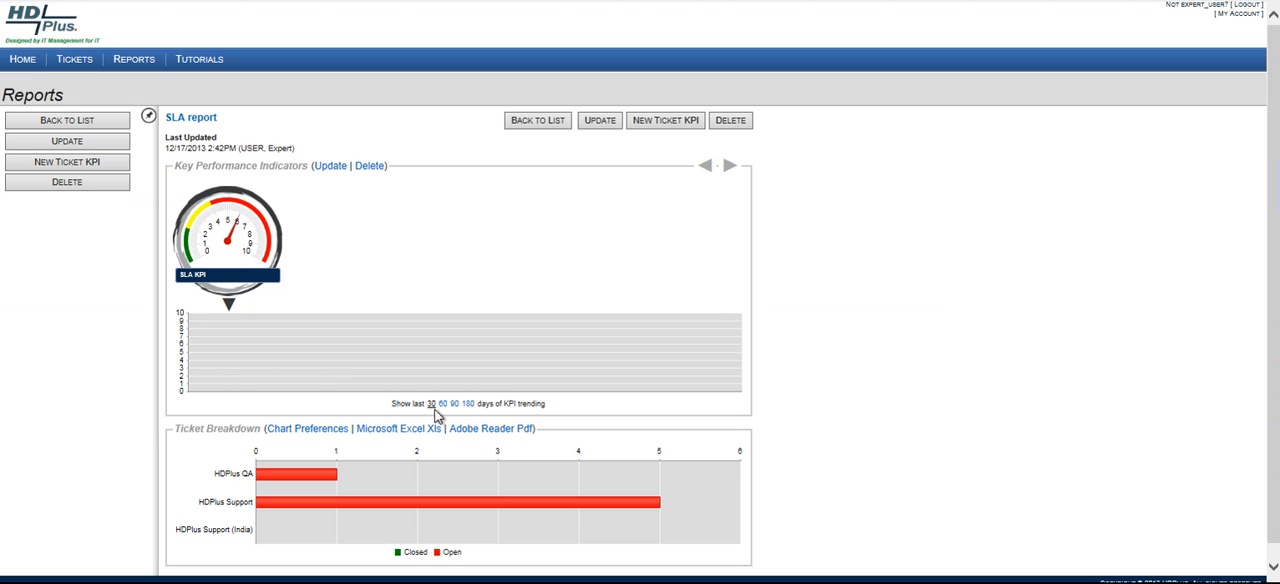
Add SLA KPI to the selected KPIs on the home dashboard and save the selection.
mouse_move(314, 483)
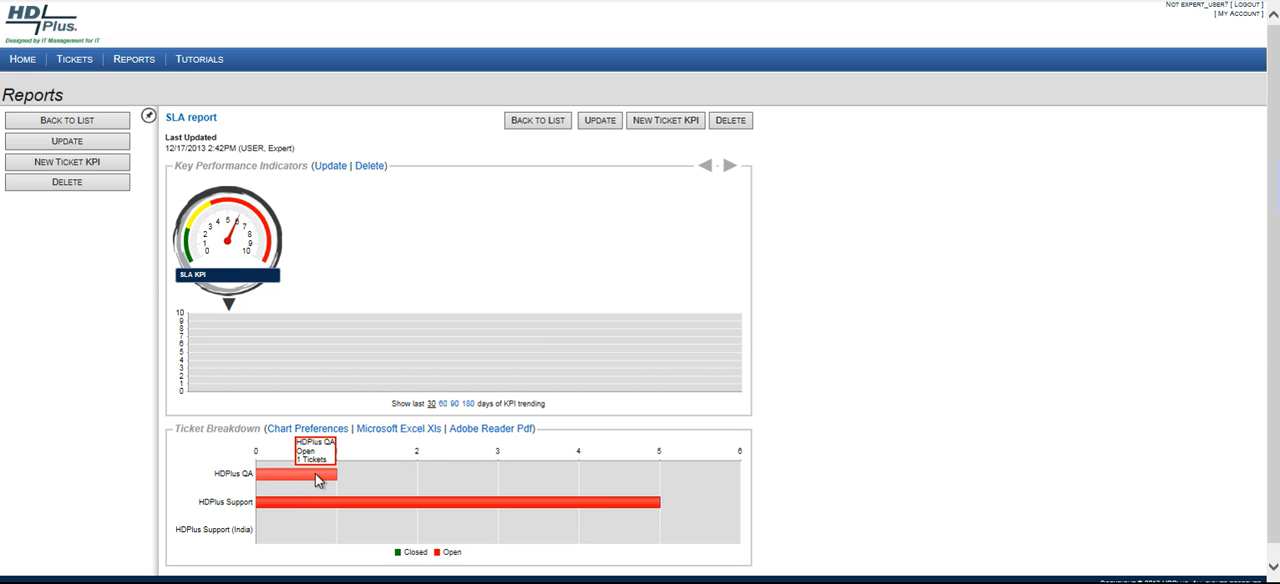
mouse_move(454, 507)
mouse_move(297, 512)
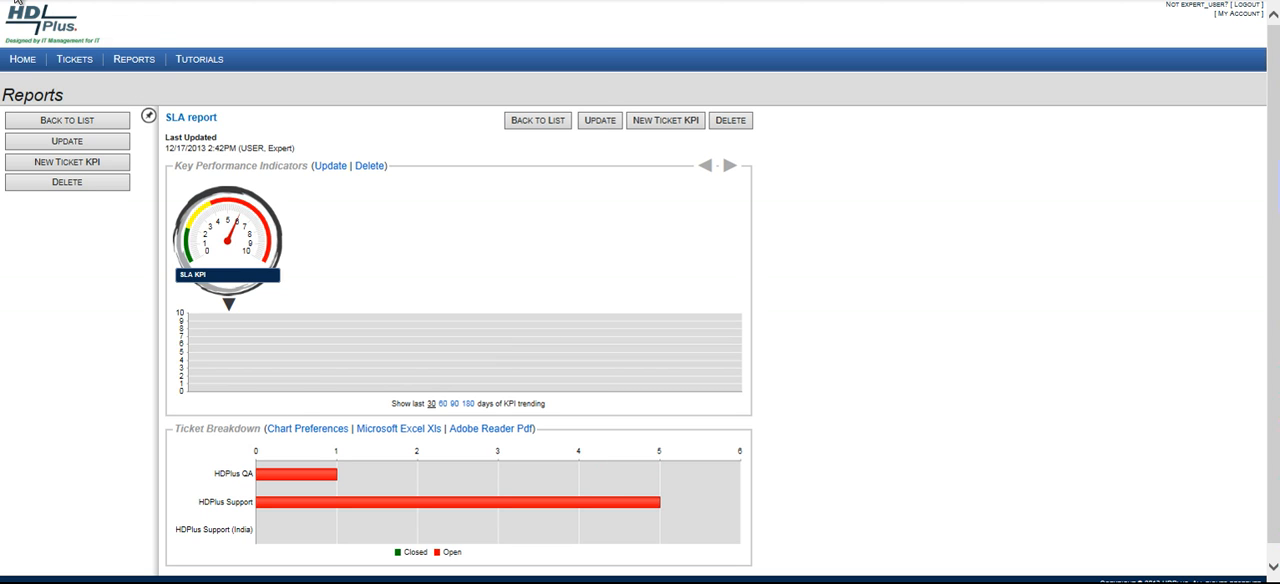
left_click(22, 60)
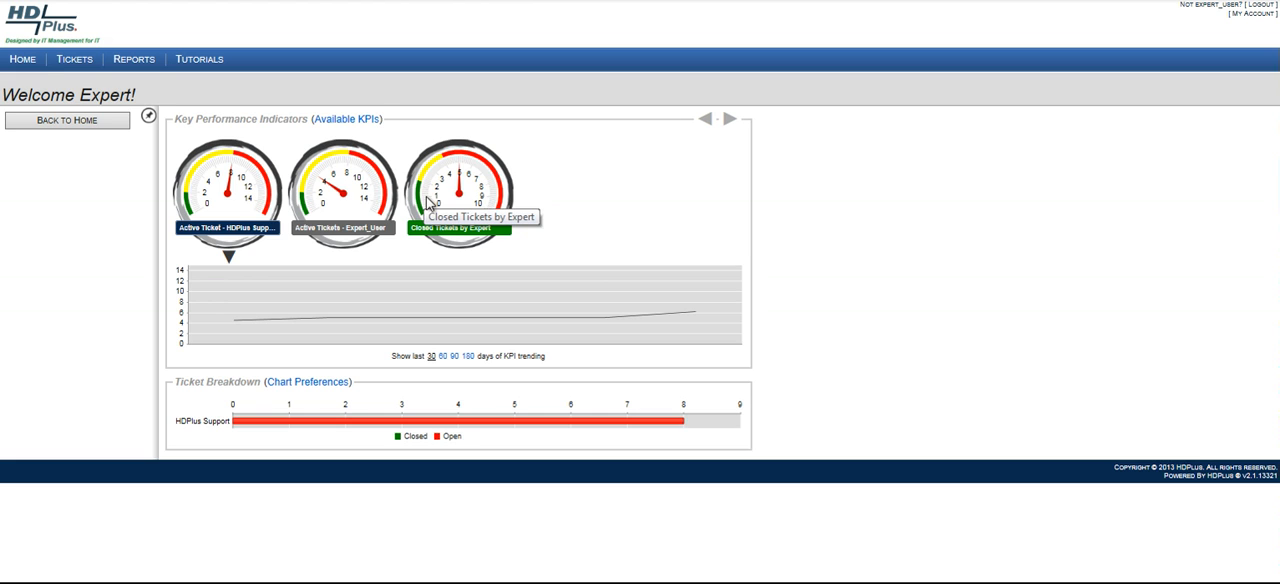
left_click(341, 125)
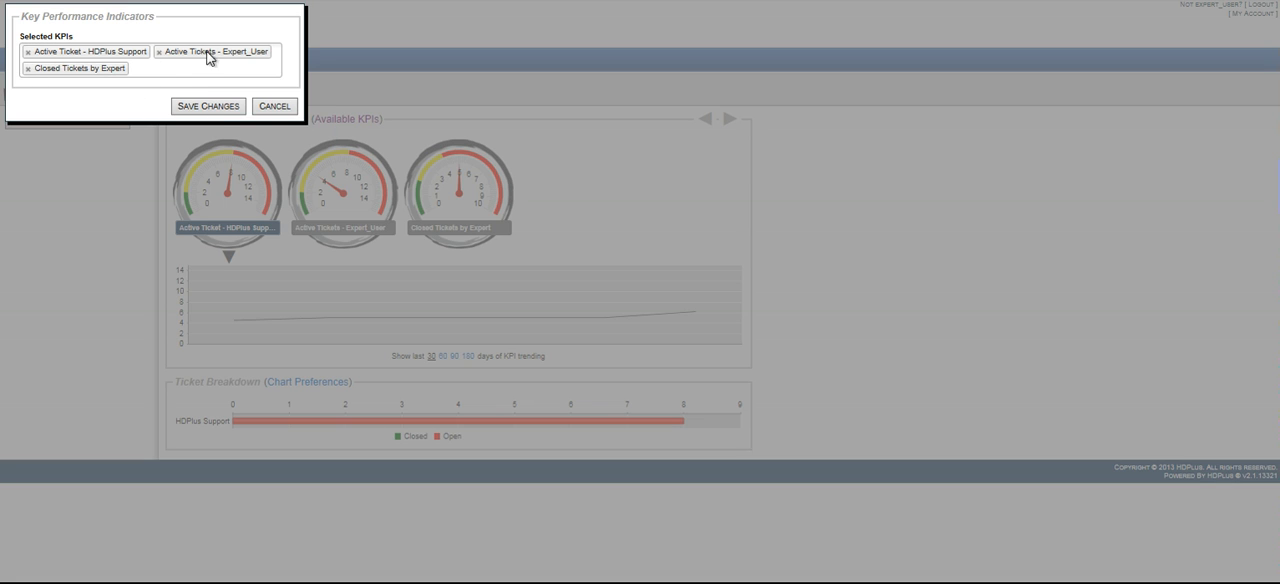
left_click(161, 72)
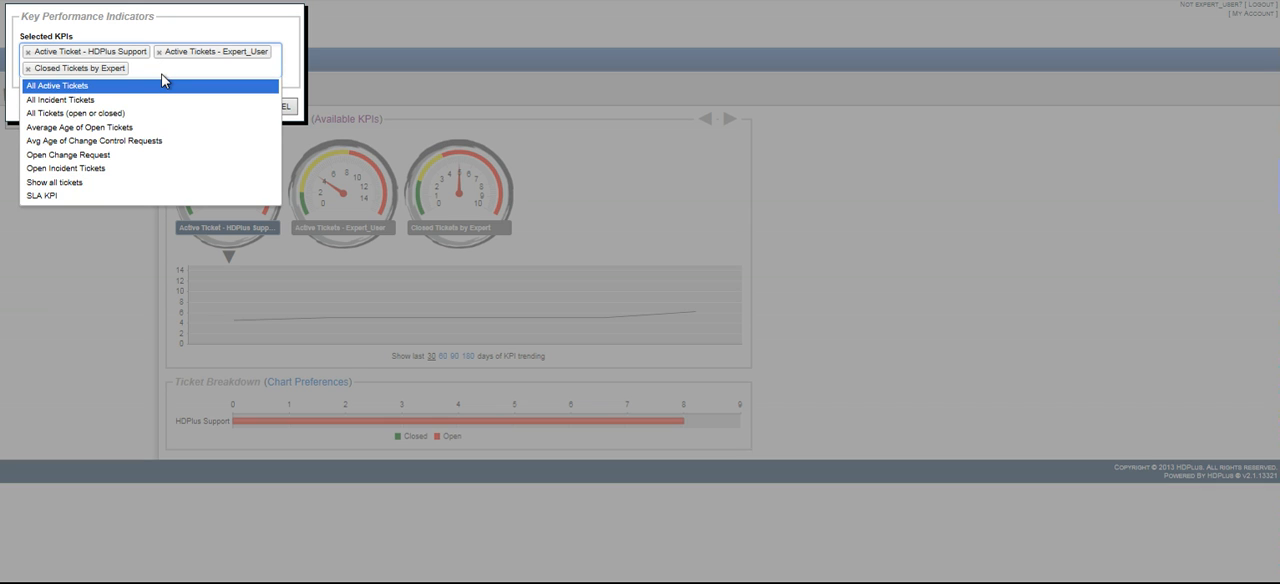
left_click(58, 198)
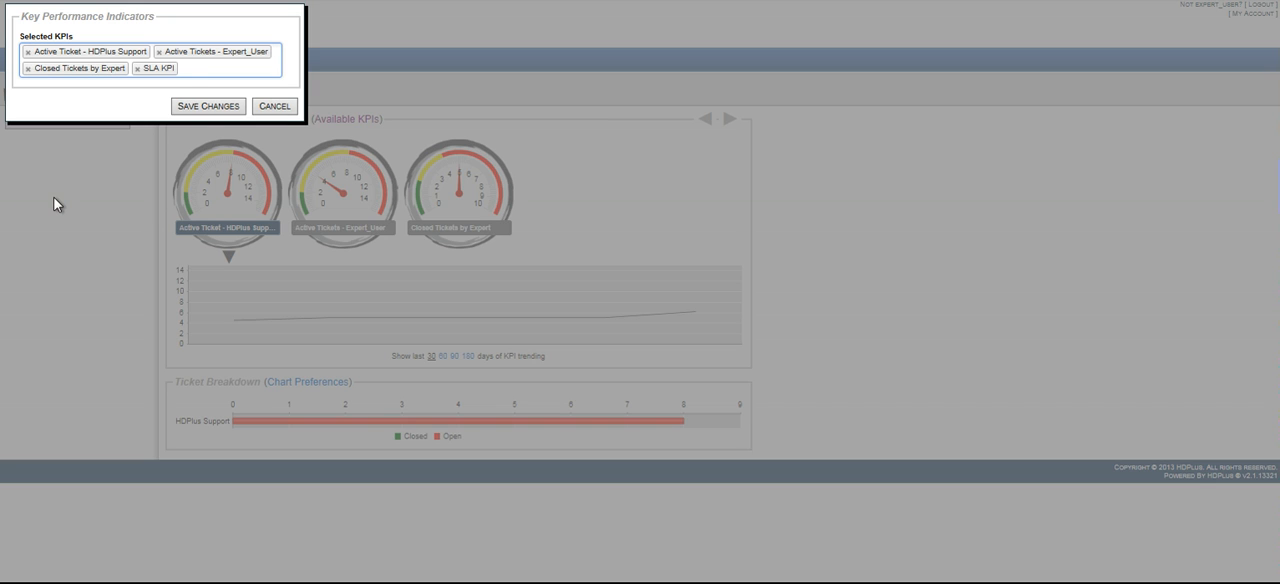
left_click(206, 108)
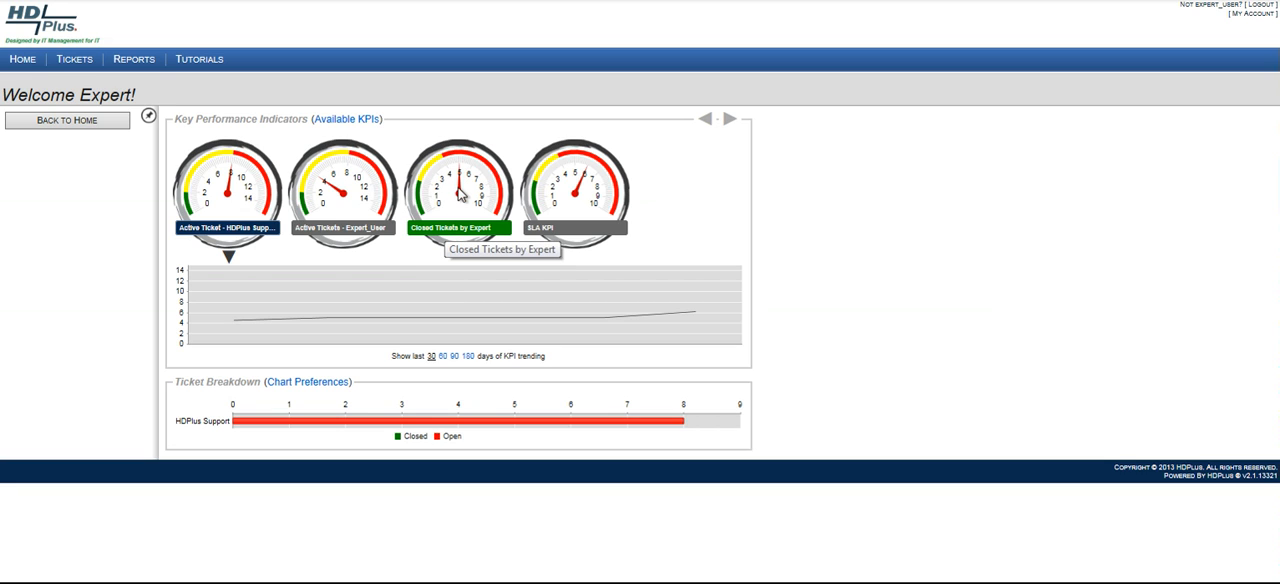
Drill down from the SLA KPI into the open HDPlus QA tickets and review the listed ticket's details and activity.
left_click(562, 173)
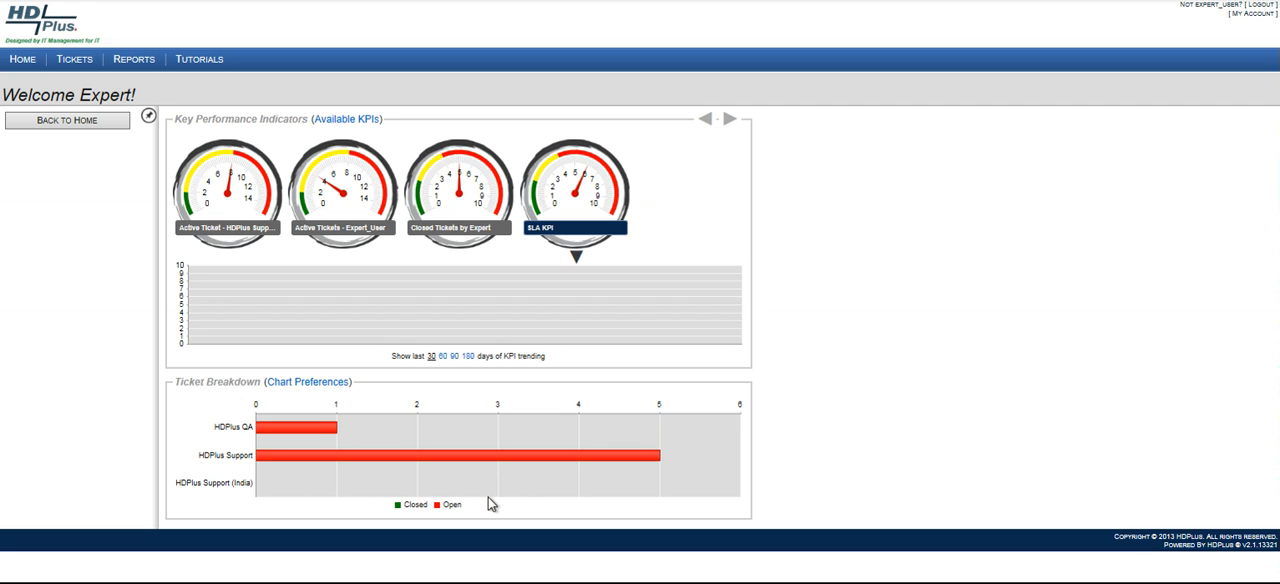
mouse_move(280, 432)
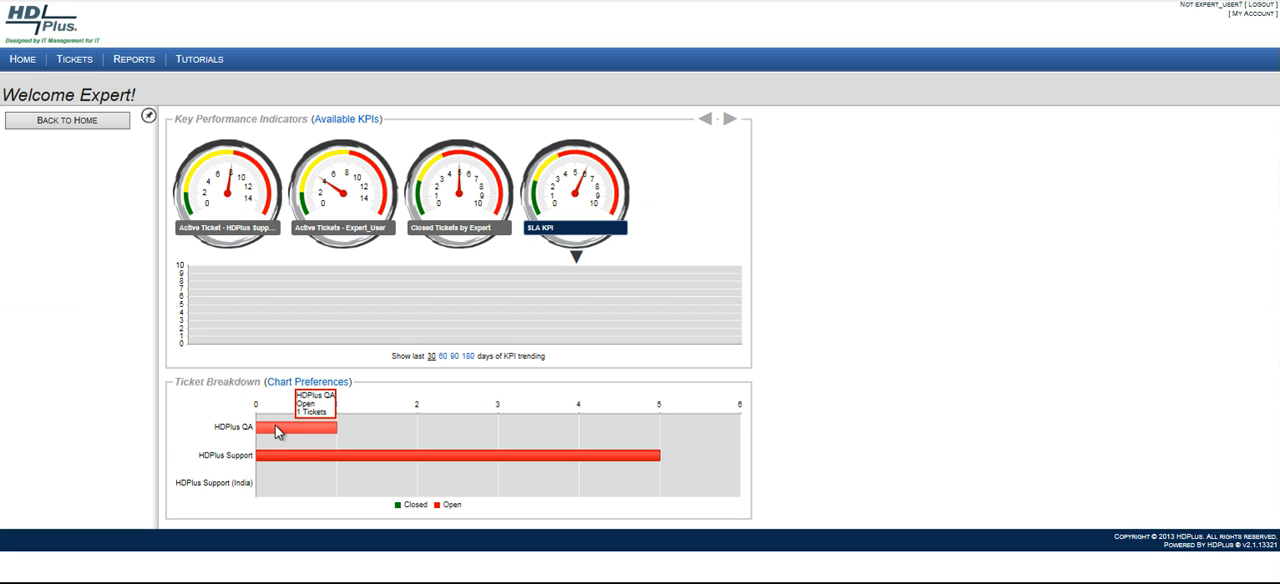
mouse_move(327, 463)
left_click(295, 428)
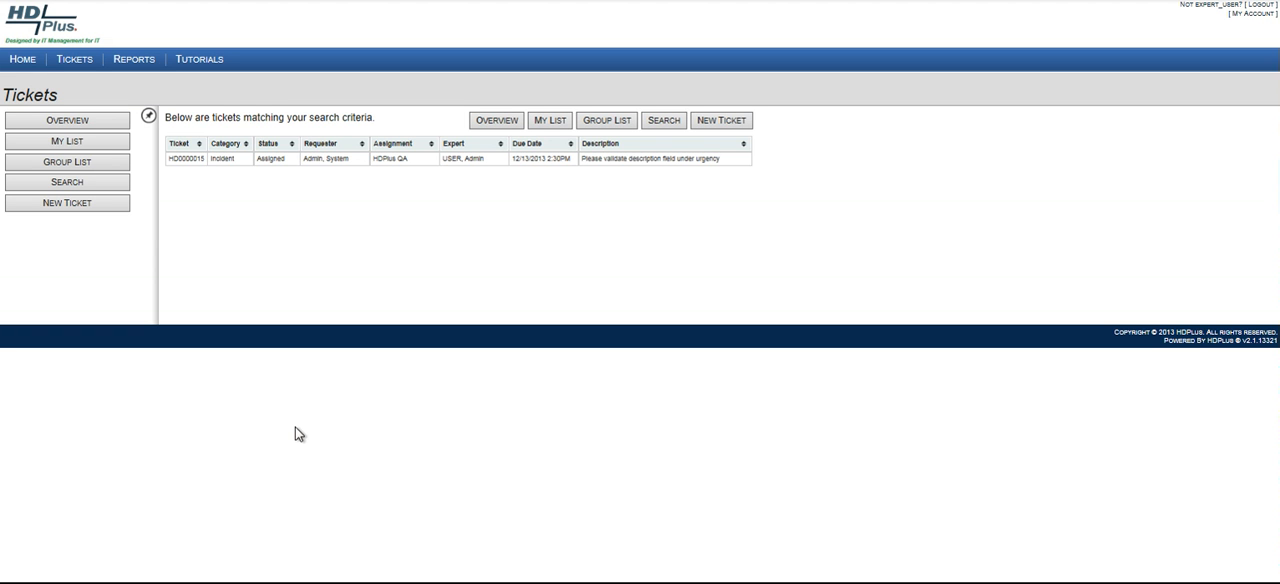
left_click(184, 162)
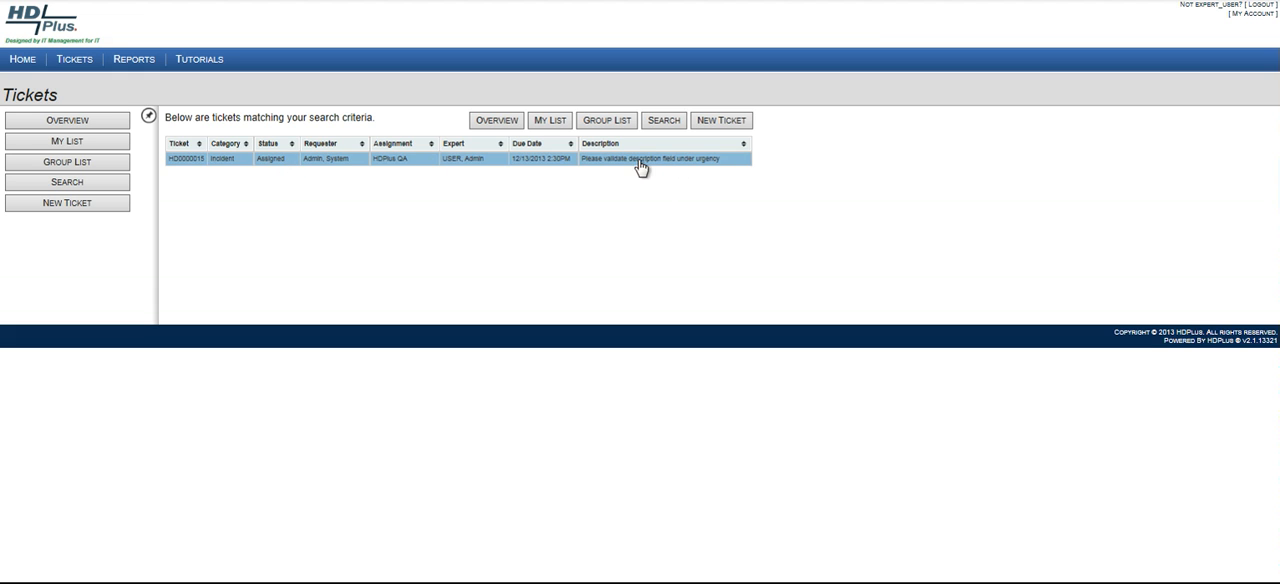
left_click(183, 165)
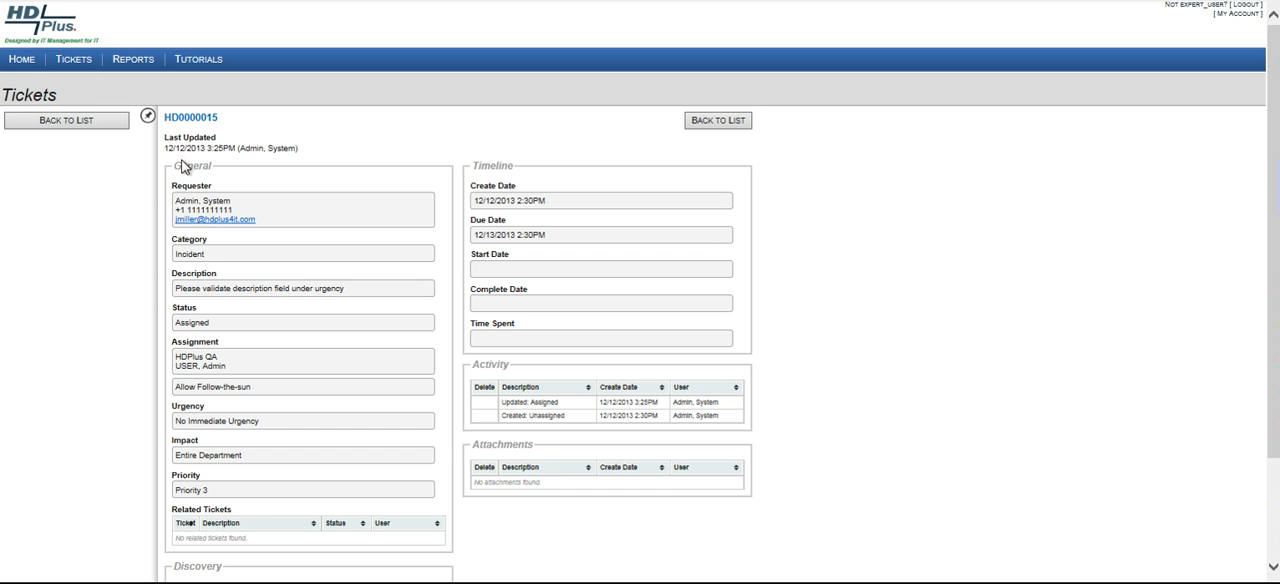
left_click(621, 418)
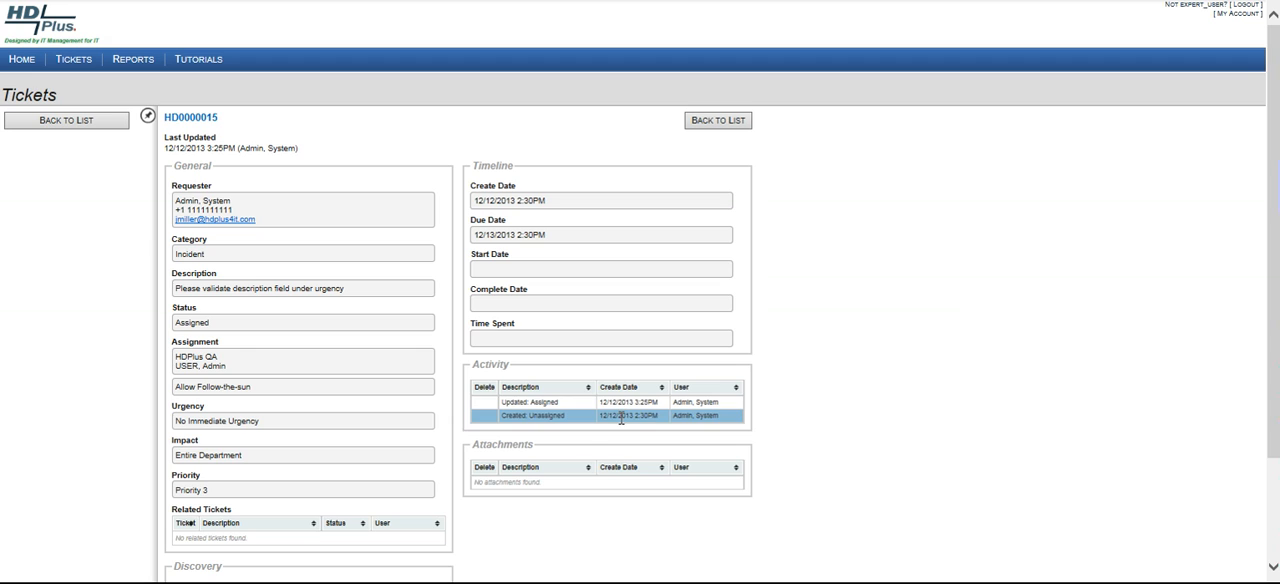
left_click(530, 403)
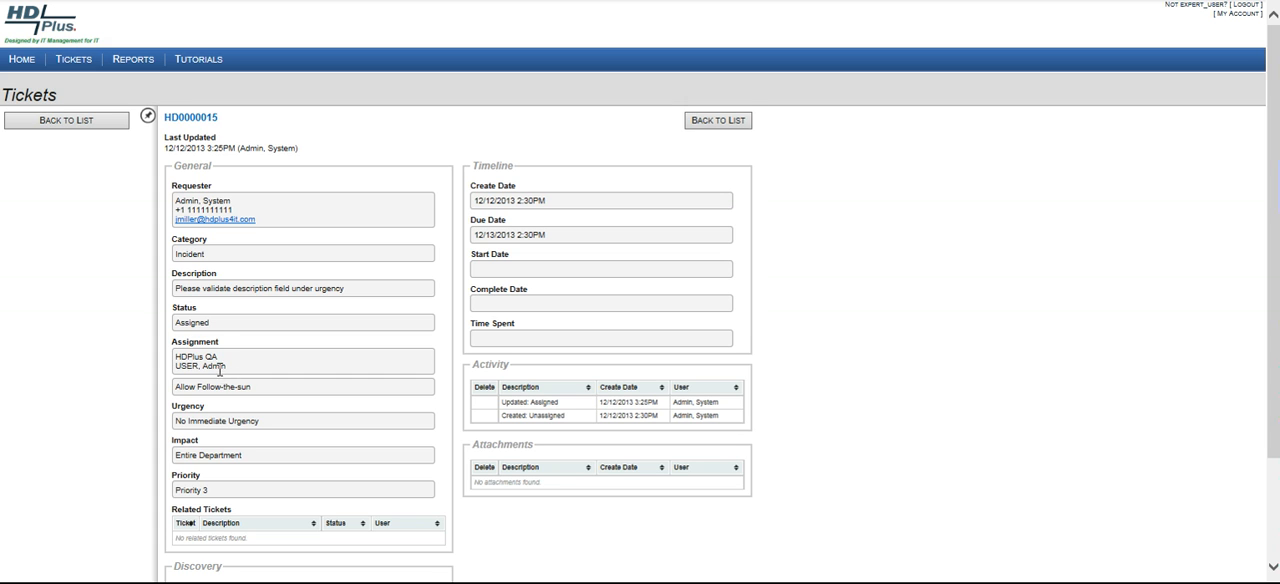
left_click(84, 122)
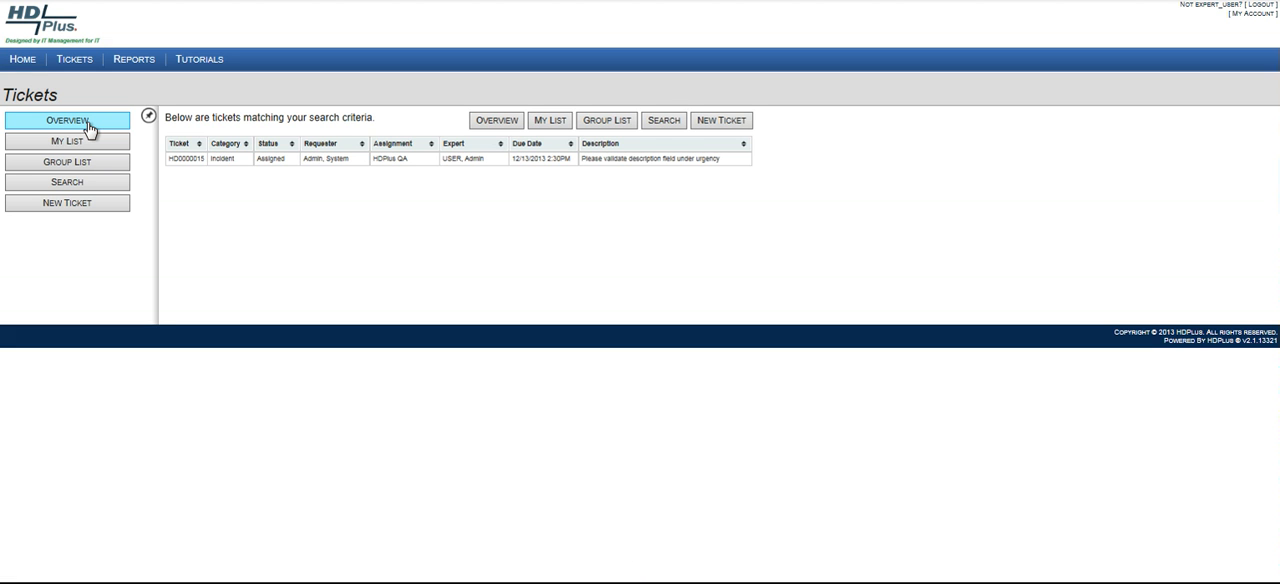
Drill down from the home dashboard's SLA KPI into the open HDPlus Support tickets and view the "Printer needs toner" ticket.
left_click(15, 63)
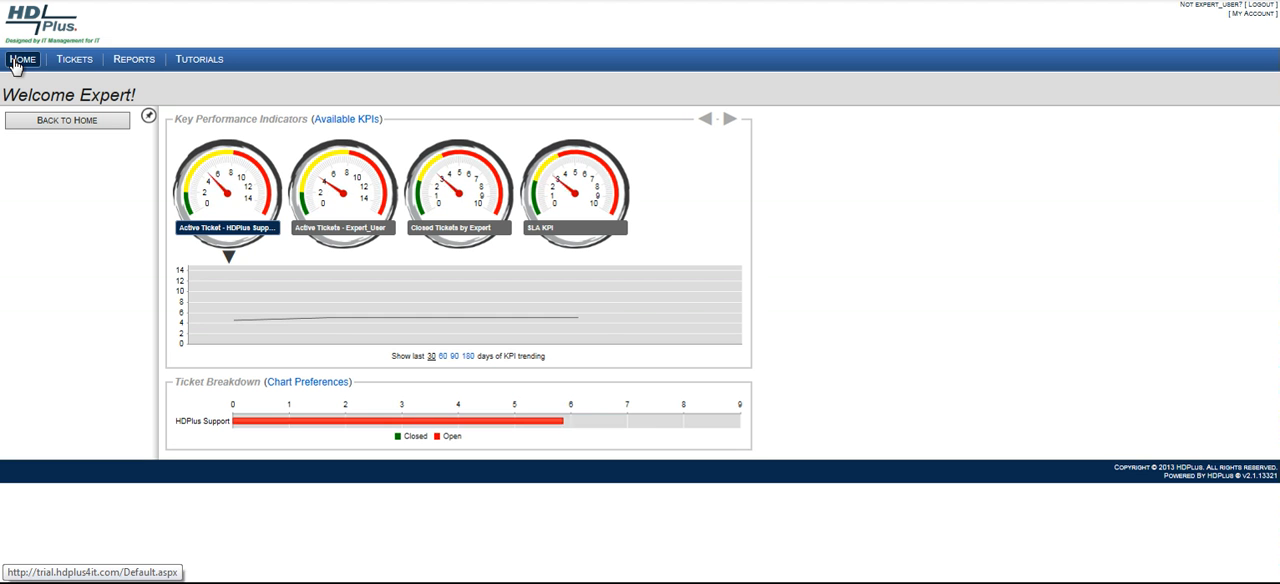
left_click(574, 197)
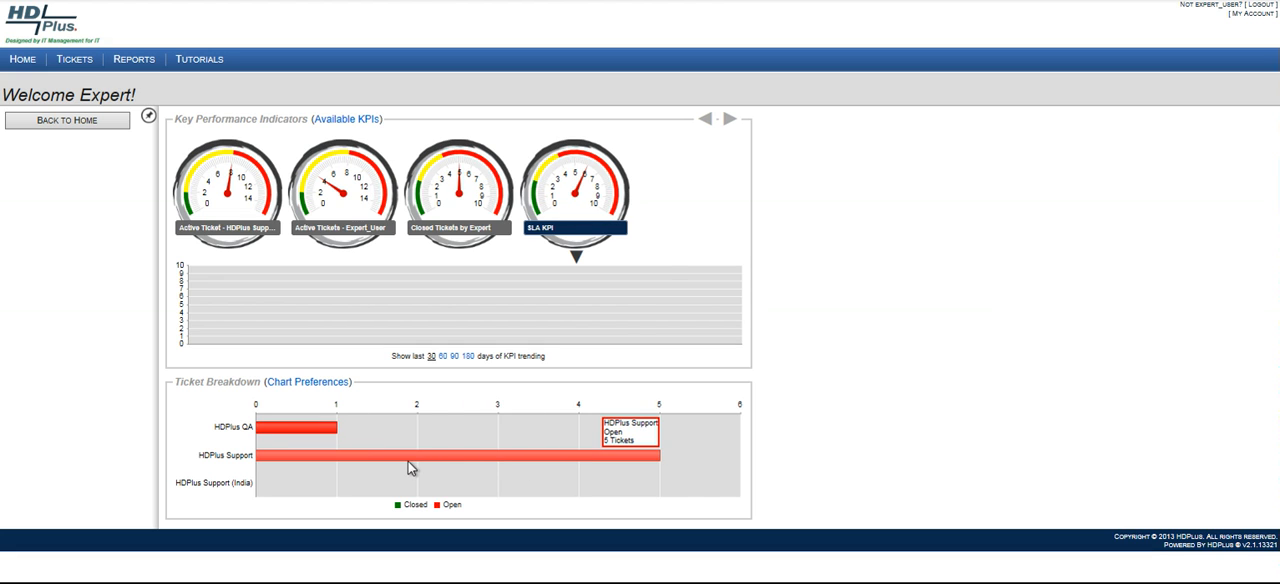
left_click(408, 462)
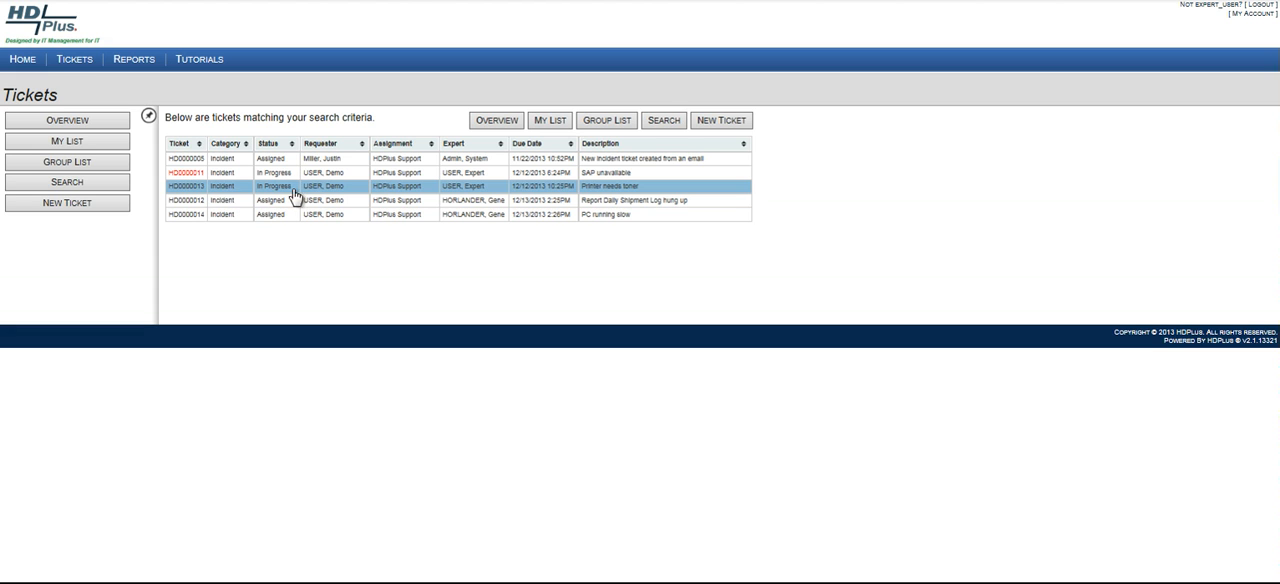
left_click(180, 191)
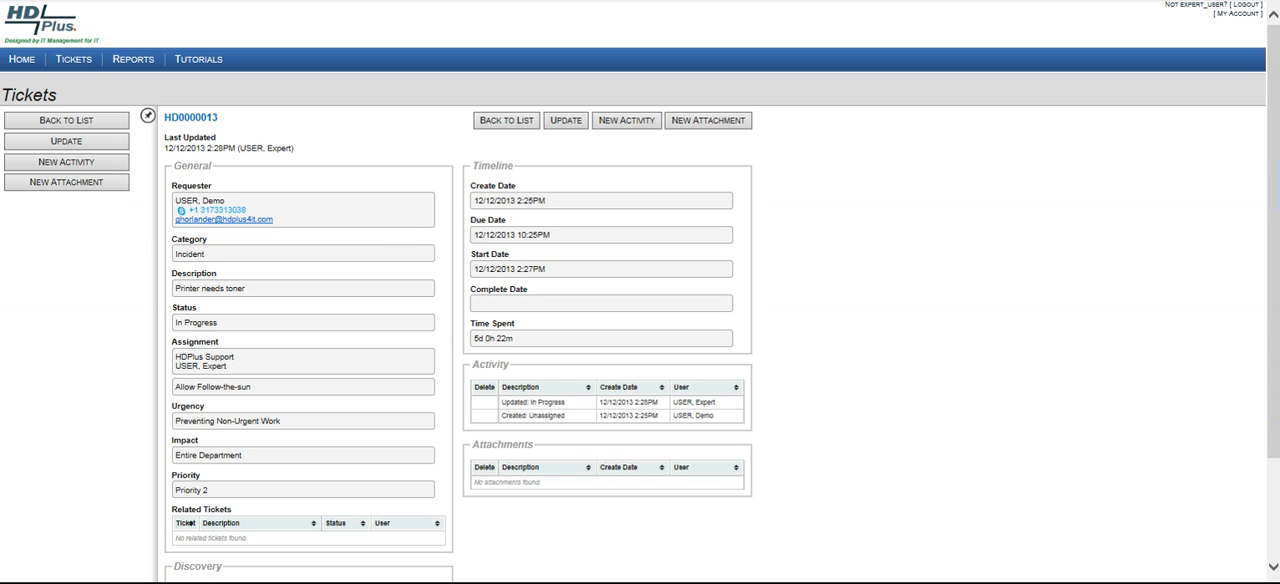
Return to the home dashboard and log out of the account.
left_click(22, 60)
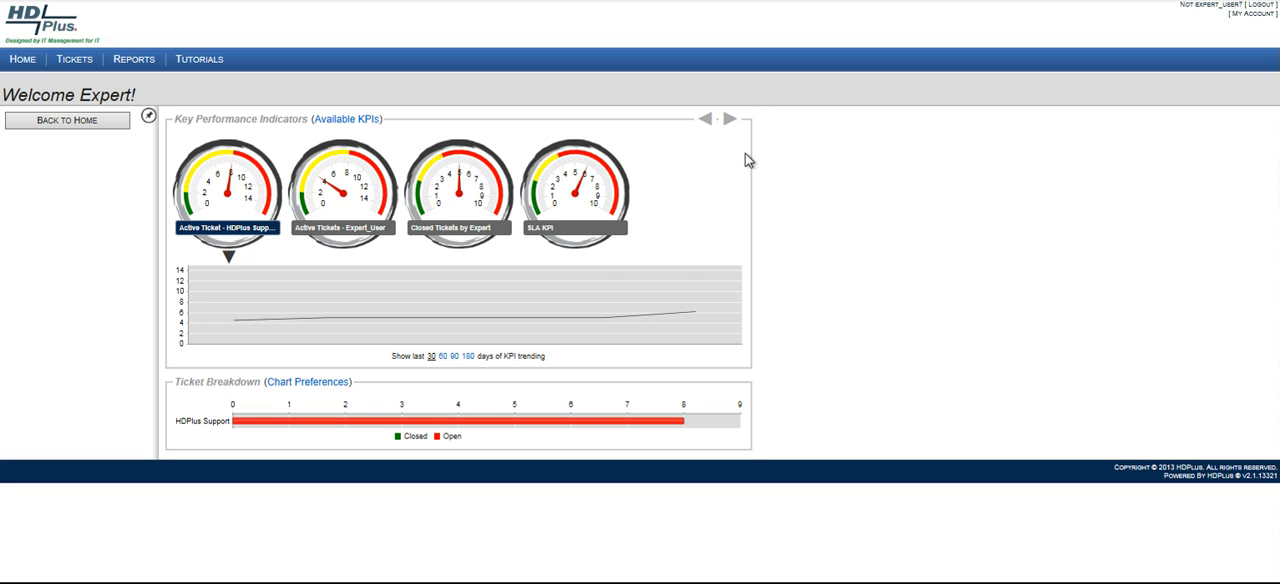
left_click(1263, 6)
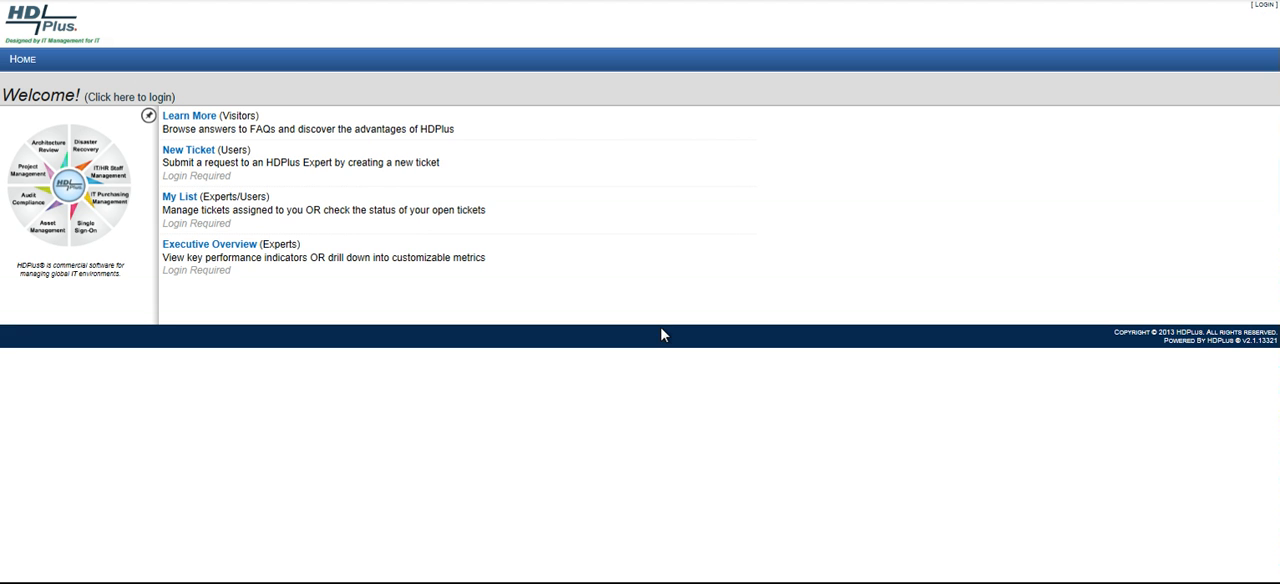